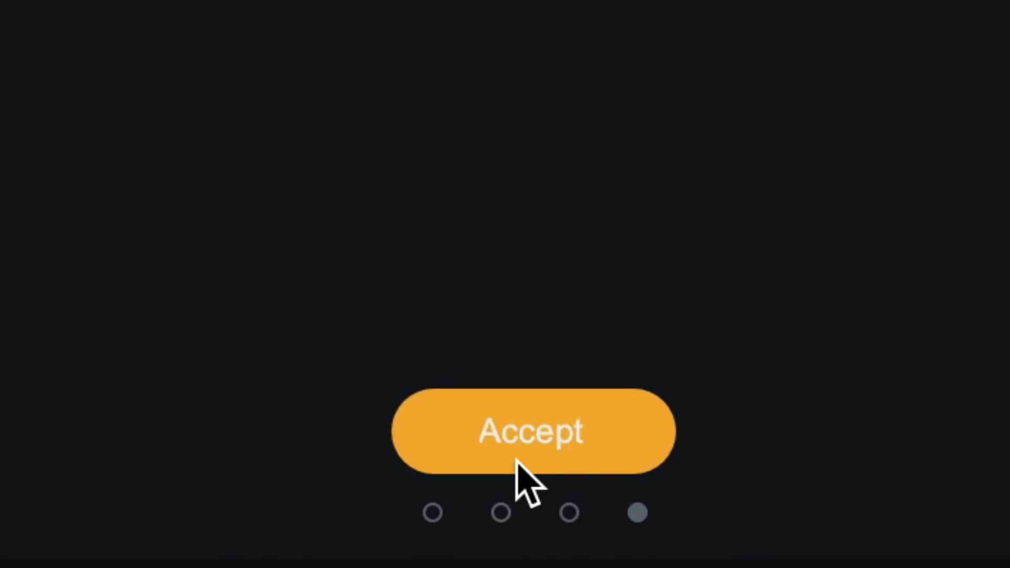
# Accept the Vocal Assistant's settings, and toggle the plugin bypass to compare the processed and unprocessed vocal.
pyautogui.click(516, 459)
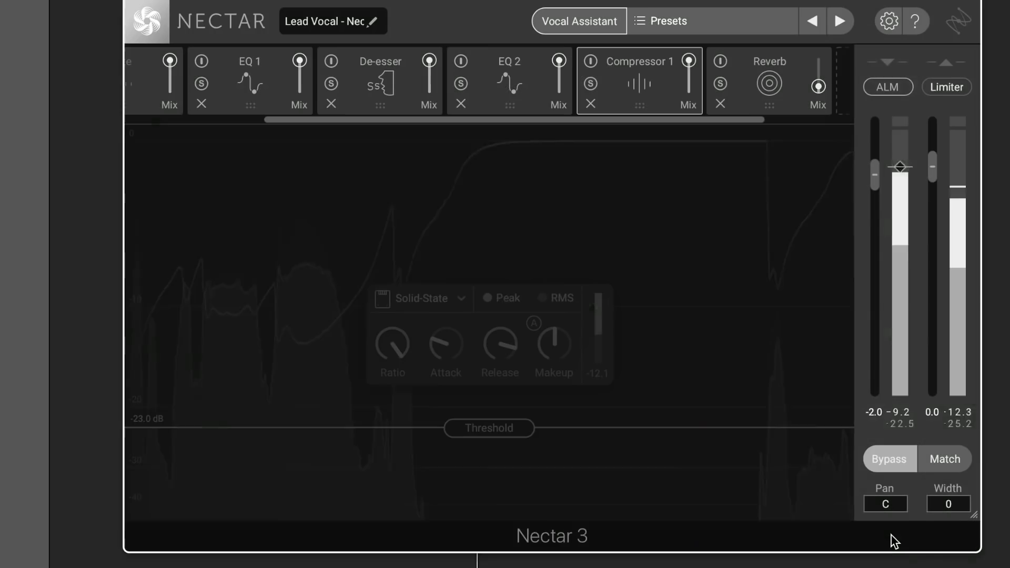
pyautogui.click(896, 469)
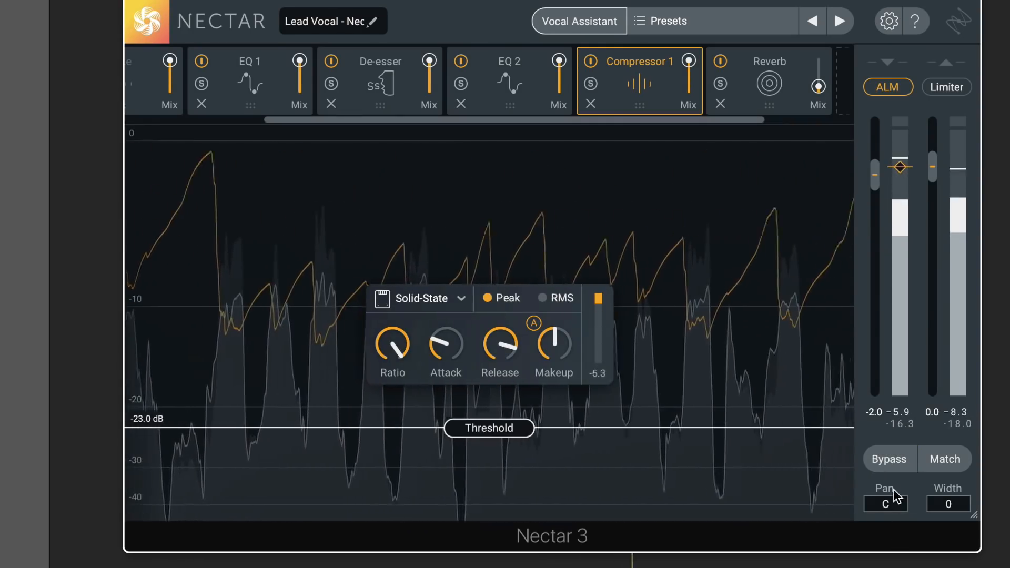
pyautogui.click(889, 466)
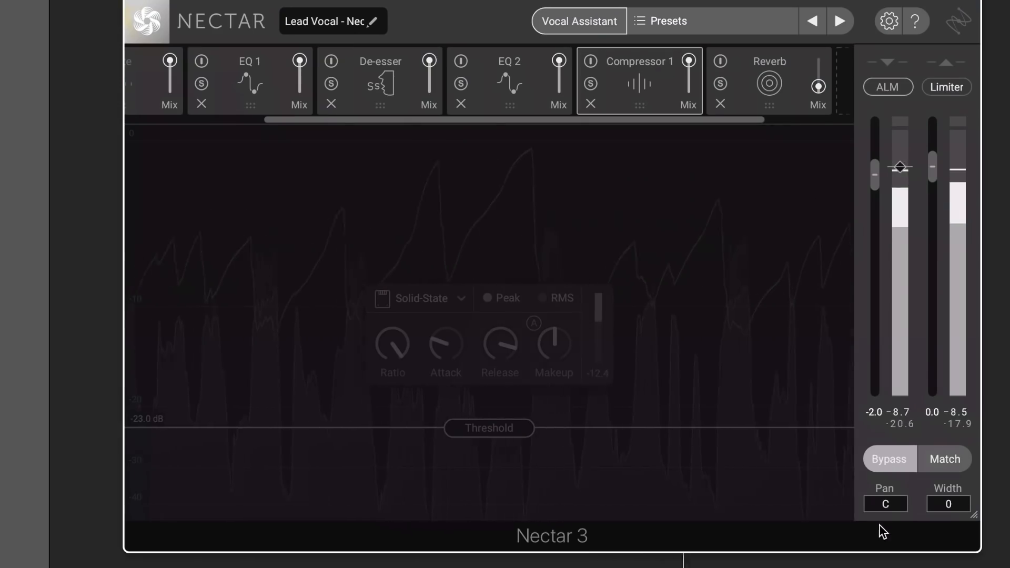
pyautogui.click(886, 465)
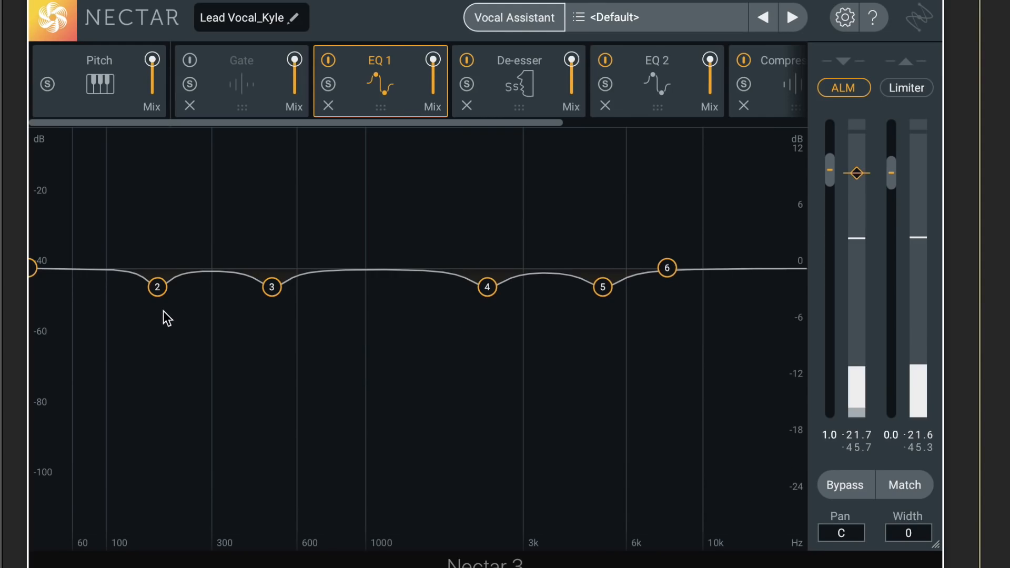
# Inspect the frequency, gain and Q settings of EQ 1's nodes 2 and 5.
pyautogui.click(159, 289)
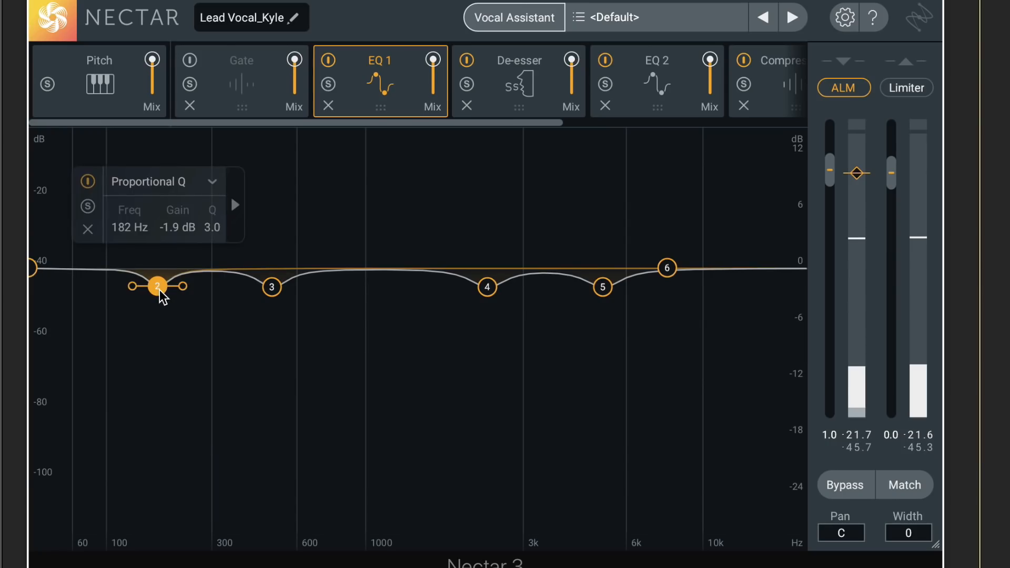
pyautogui.click(309, 352)
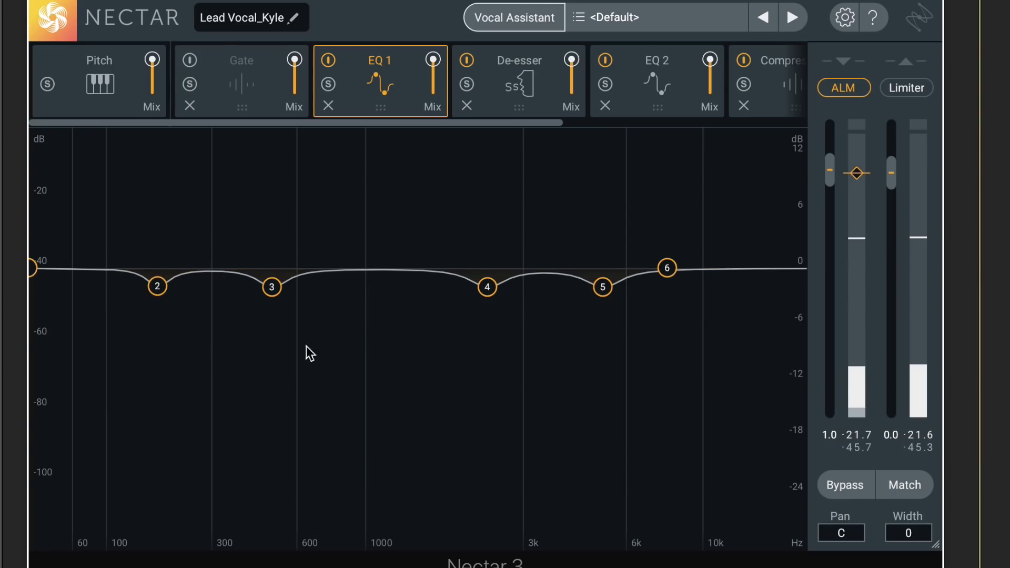
pyautogui.click(600, 290)
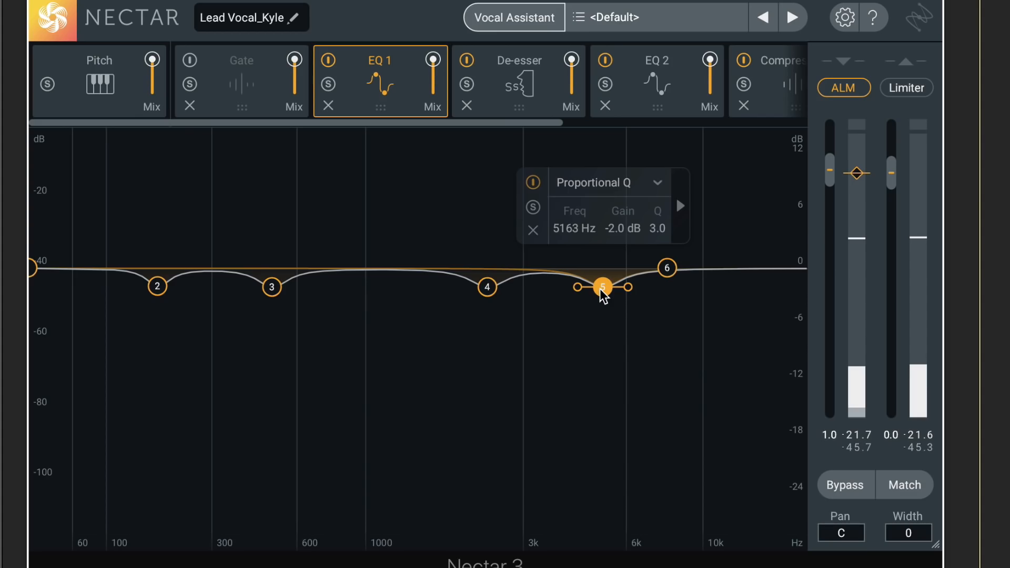
pyautogui.click(560, 394)
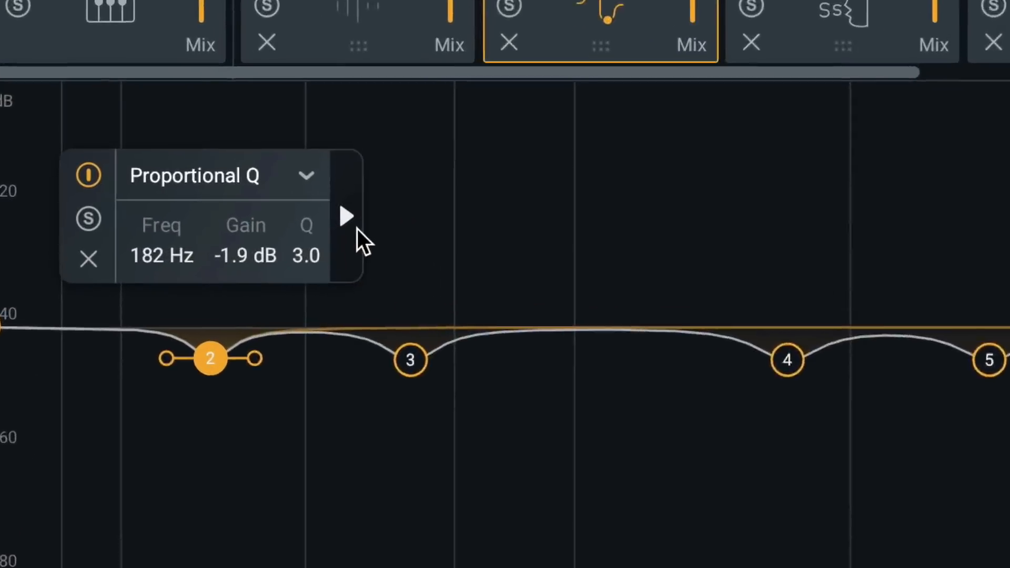
# Enable dynamic Freq mode on EQ 1's node 2, and move node 2 to about 103 Hz and node 3 to about 1179 Hz at -4.1 dB.
pyautogui.click(350, 218)
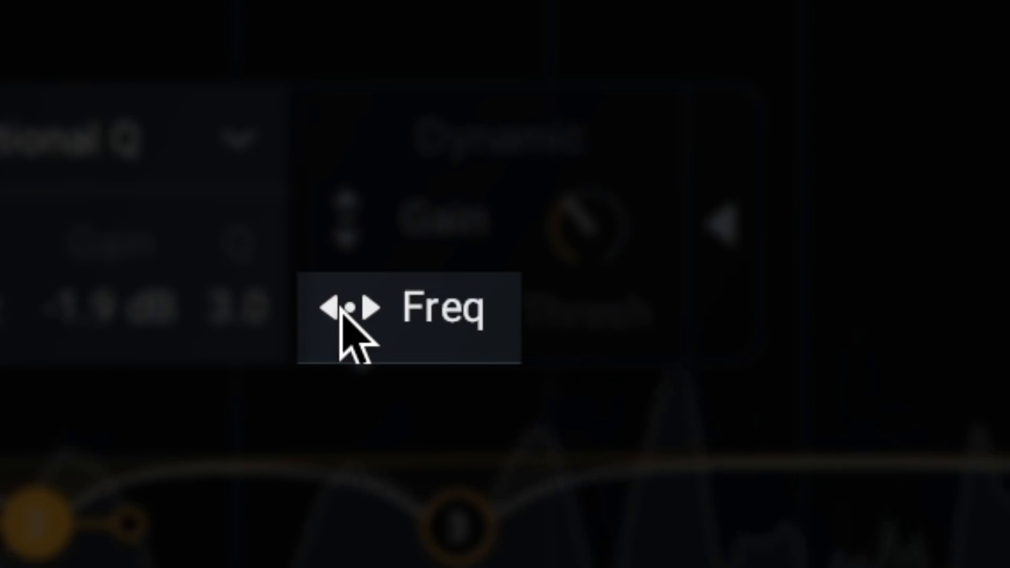
pyautogui.click(340, 308)
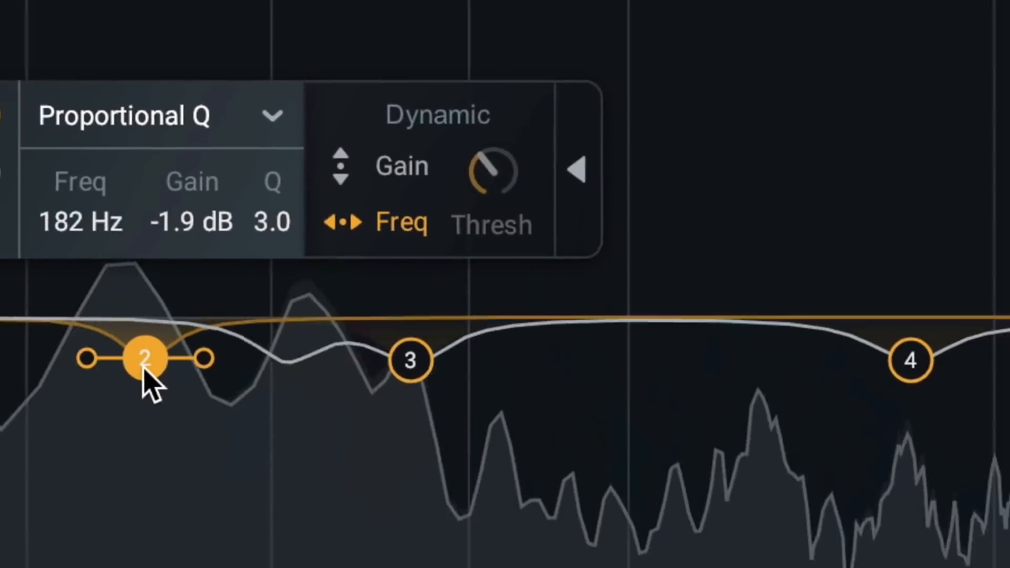
pyautogui.moveTo(36, 534); pyautogui.dragTo(127, 302)
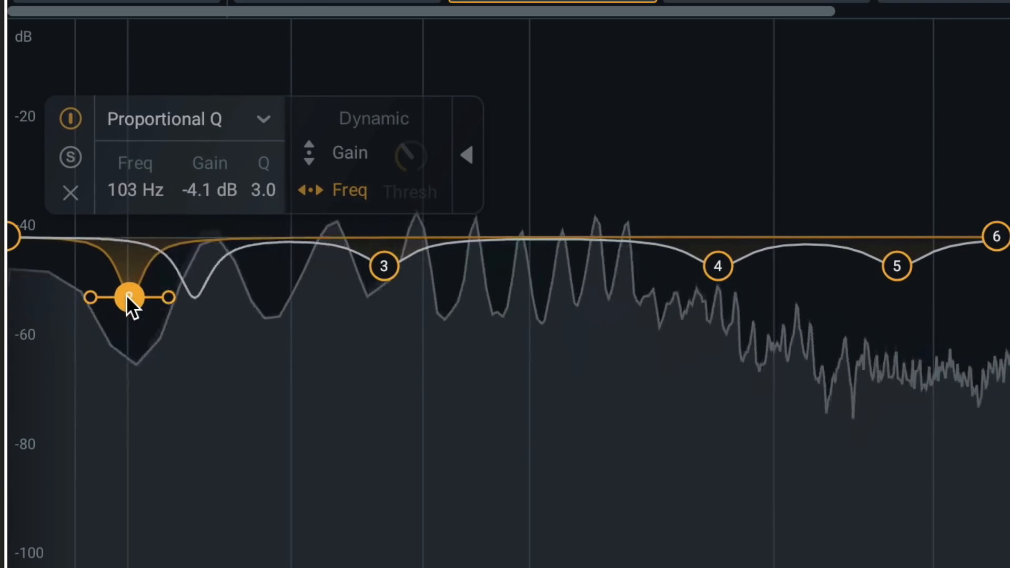
pyautogui.moveTo(127, 295); pyautogui.dragTo(169, 280)
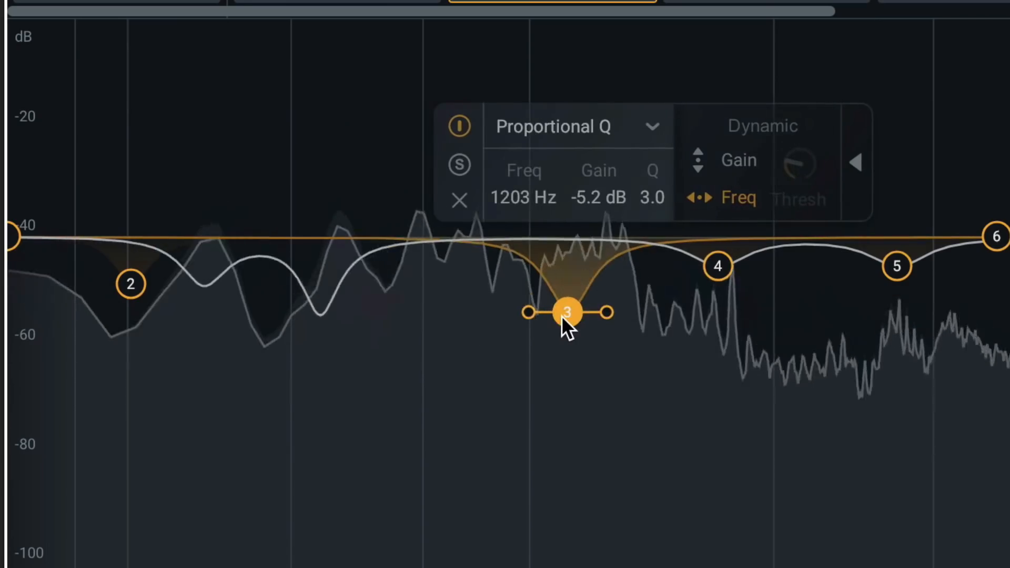
pyautogui.moveTo(561, 316); pyautogui.dragTo(556, 302)
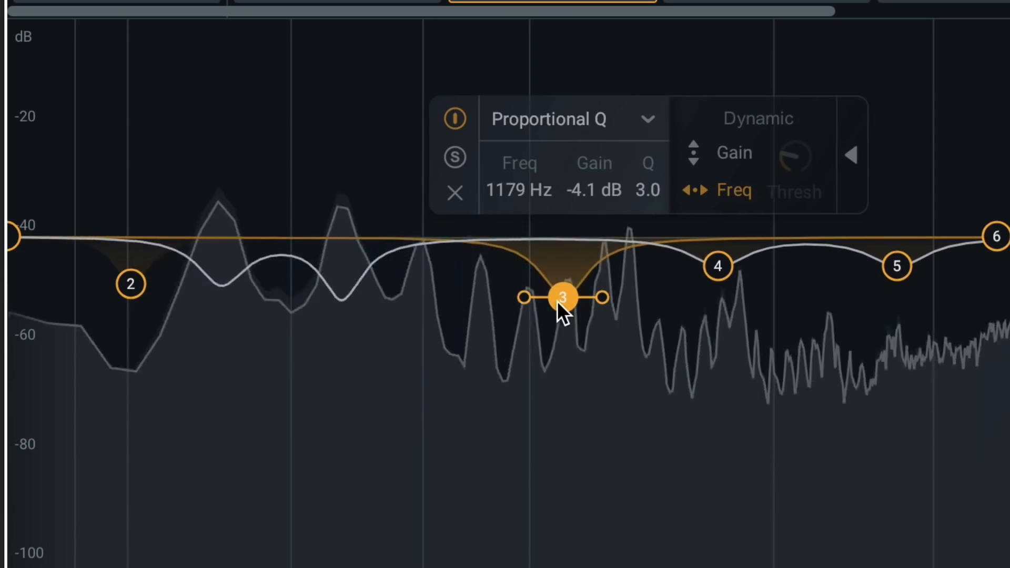
# Enable dynamic Gain mode on EQ 1's node 5 and move the node to a slightly higher frequency.
pyautogui.click(897, 265)
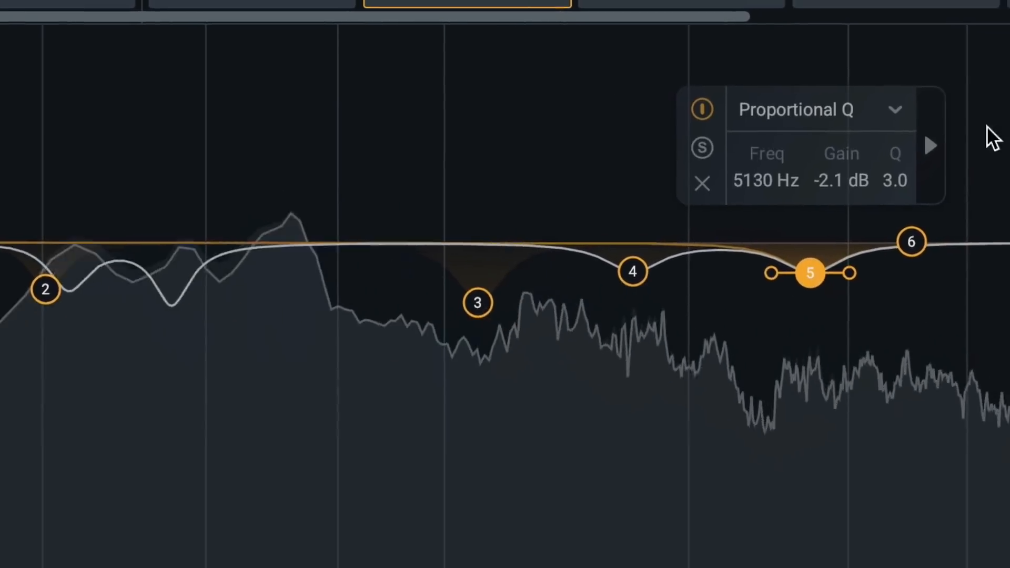
pyautogui.click(858, 150)
pyautogui.click(861, 148)
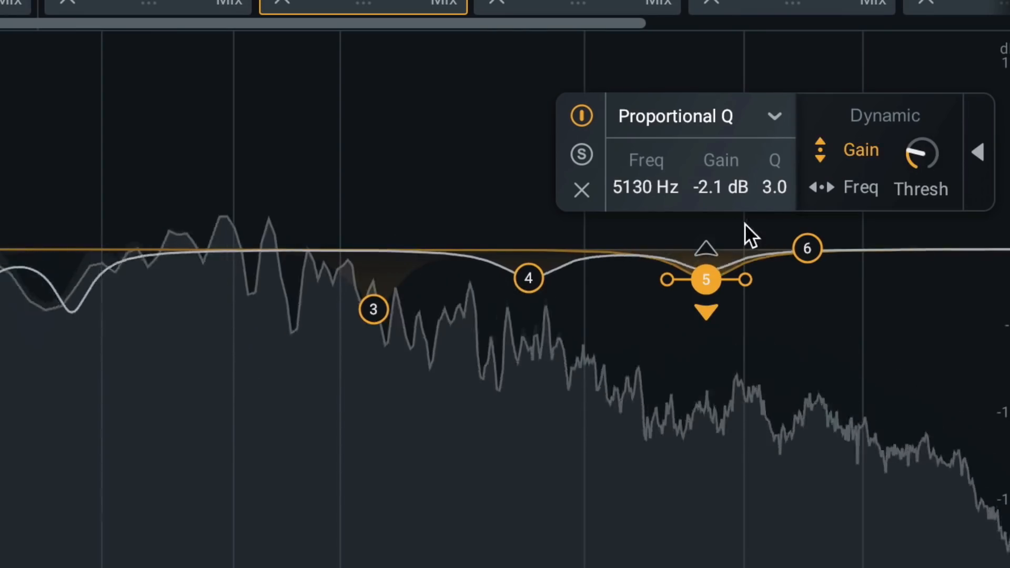
pyautogui.moveTo(706, 282); pyautogui.dragTo(743, 285)
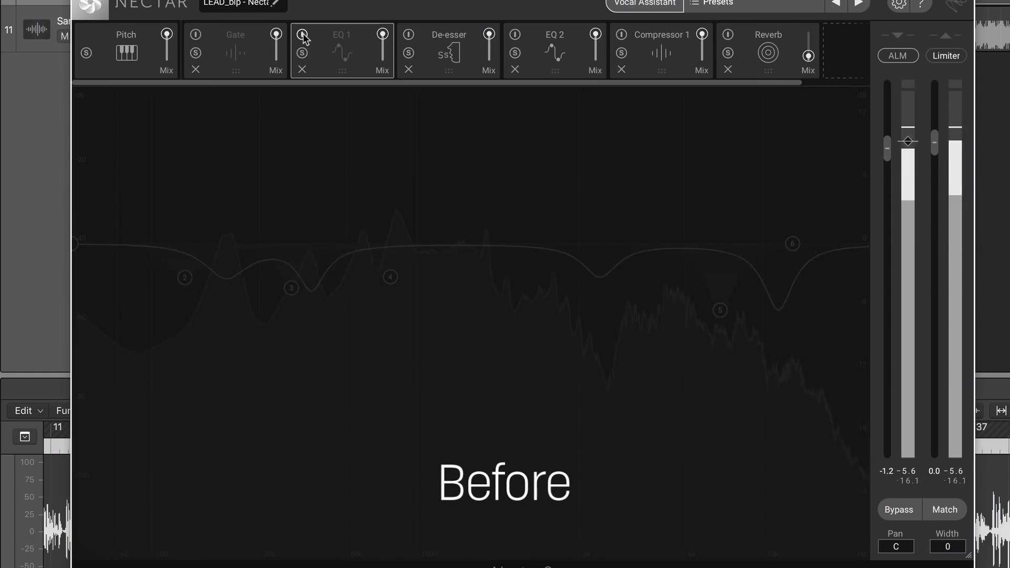
# Compare the vocal with EQ 1 switched on and off, leaving the module enabled.
pyautogui.click(303, 34)
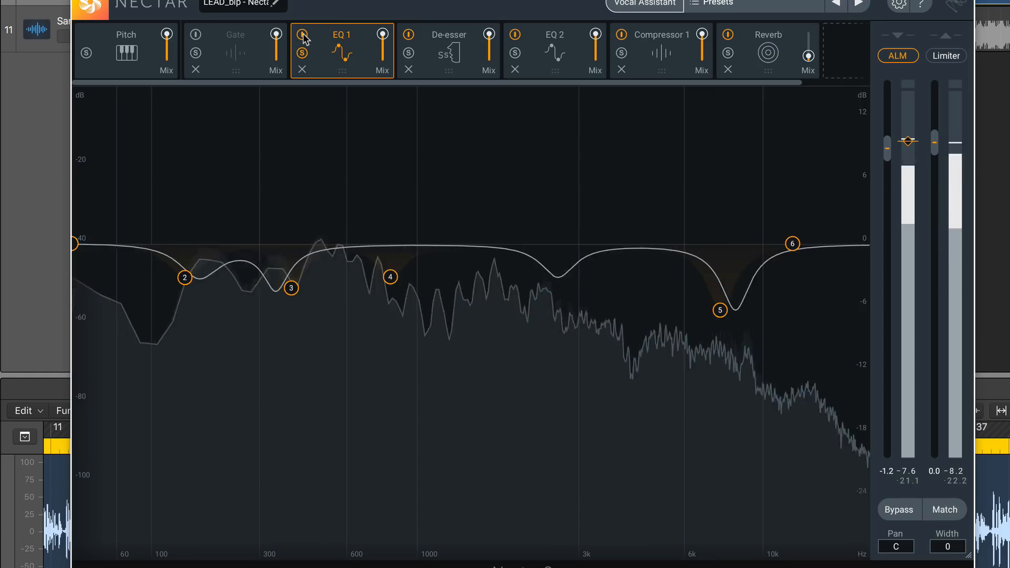
pyautogui.click(303, 35)
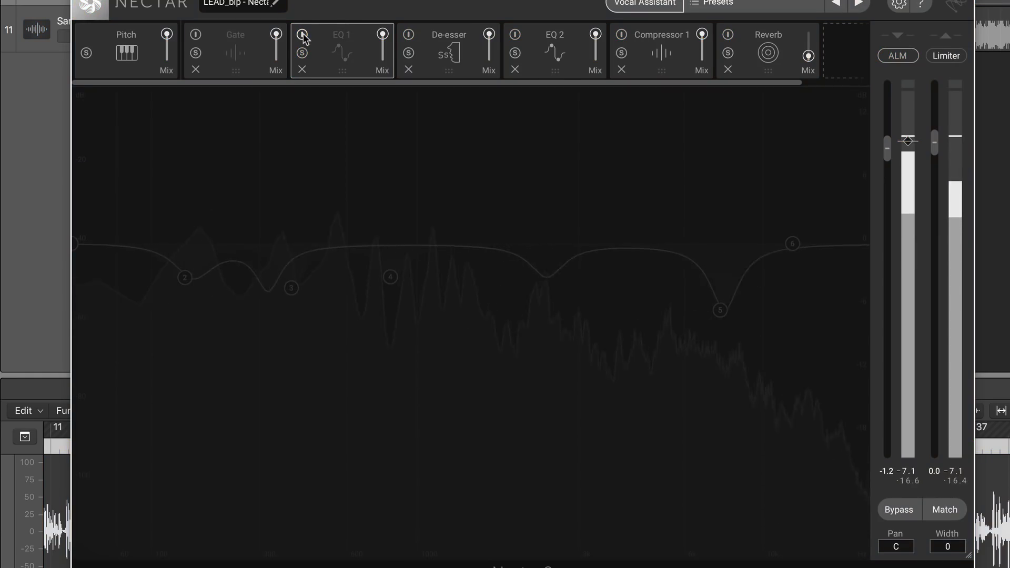
pyautogui.click(303, 35)
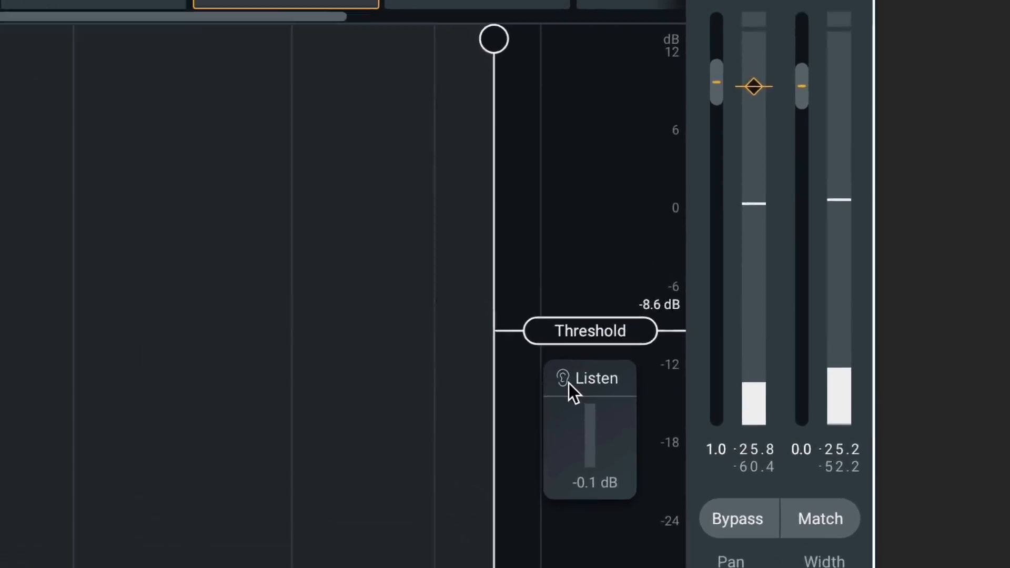
# Audition the sibilance detected by the De-esser with its Listen function.
pyautogui.click(585, 390)
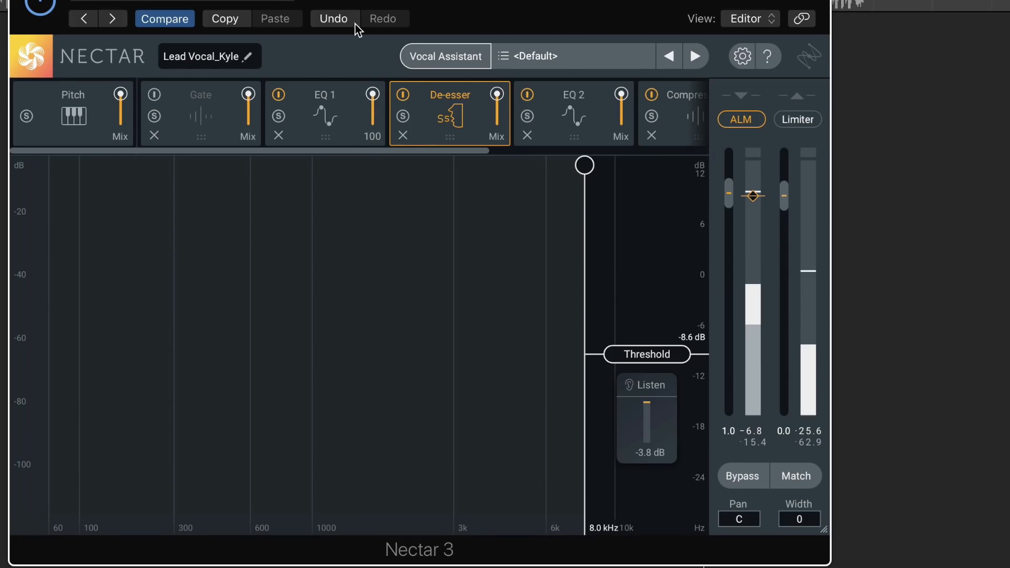
# Open EQ 2 and compare the vocal with the module switched on and off several times, leaving it enabled.
pyautogui.click(562, 104)
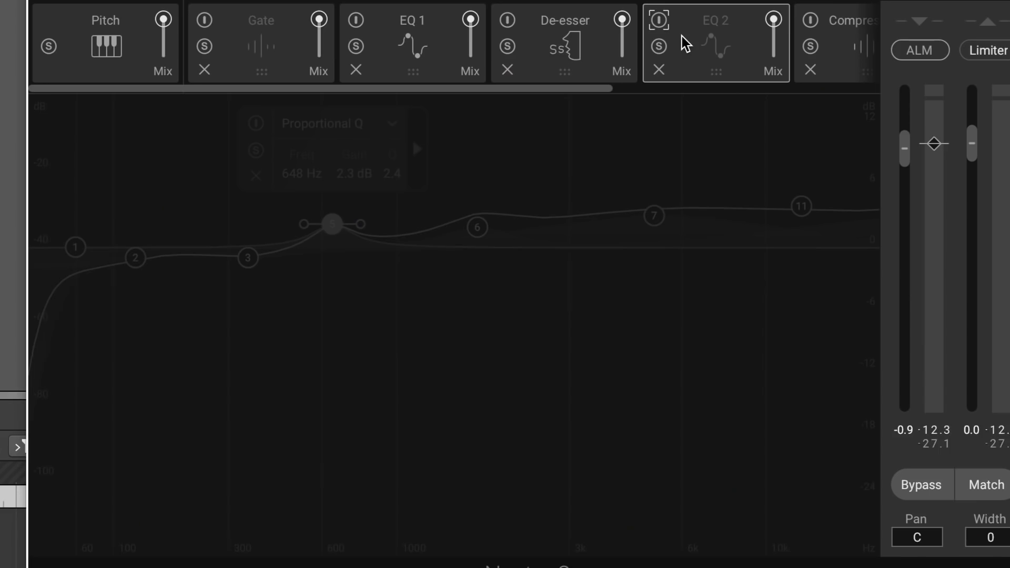
pyautogui.click(661, 22)
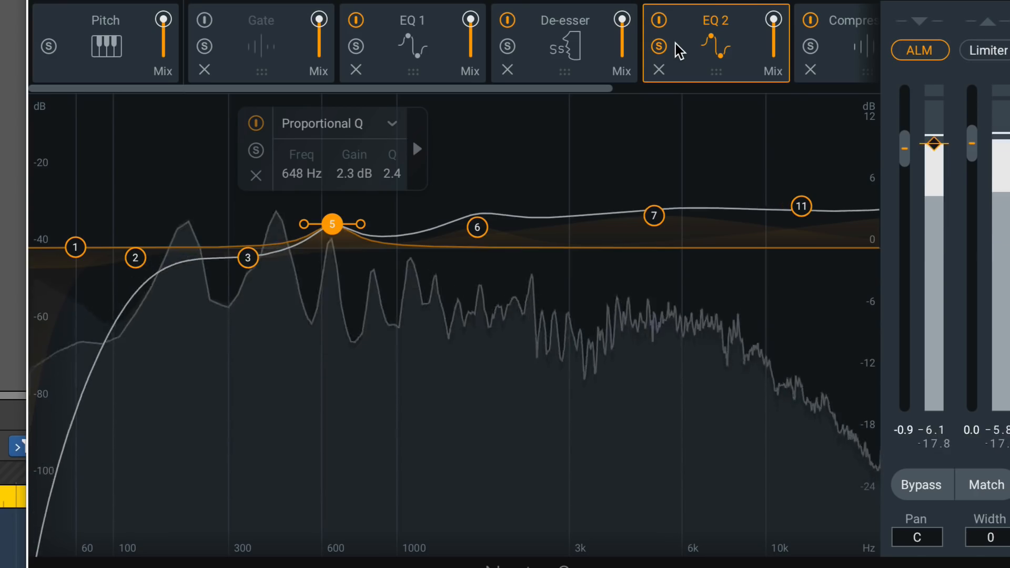
pyautogui.click(662, 22)
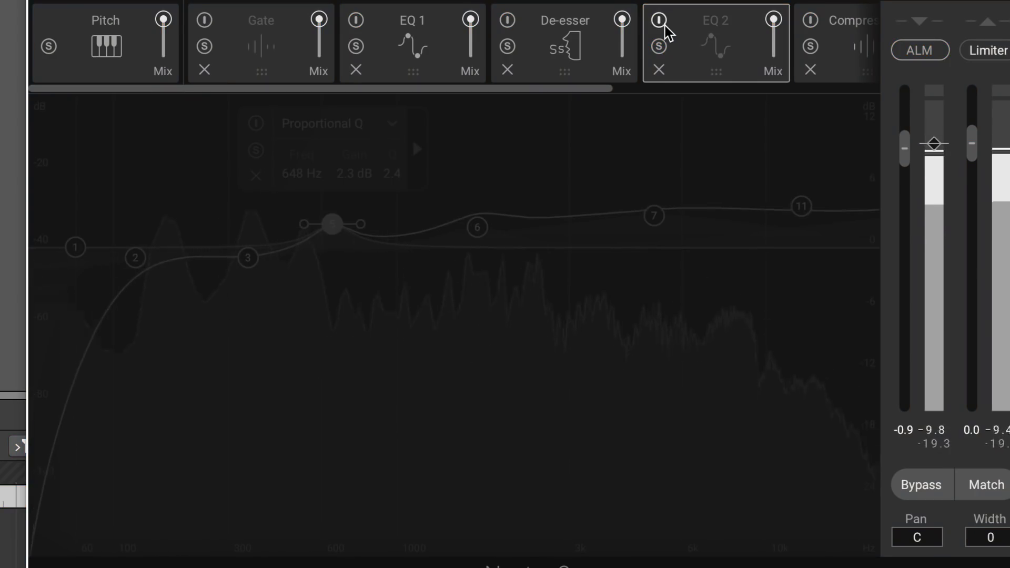
pyautogui.click(661, 21)
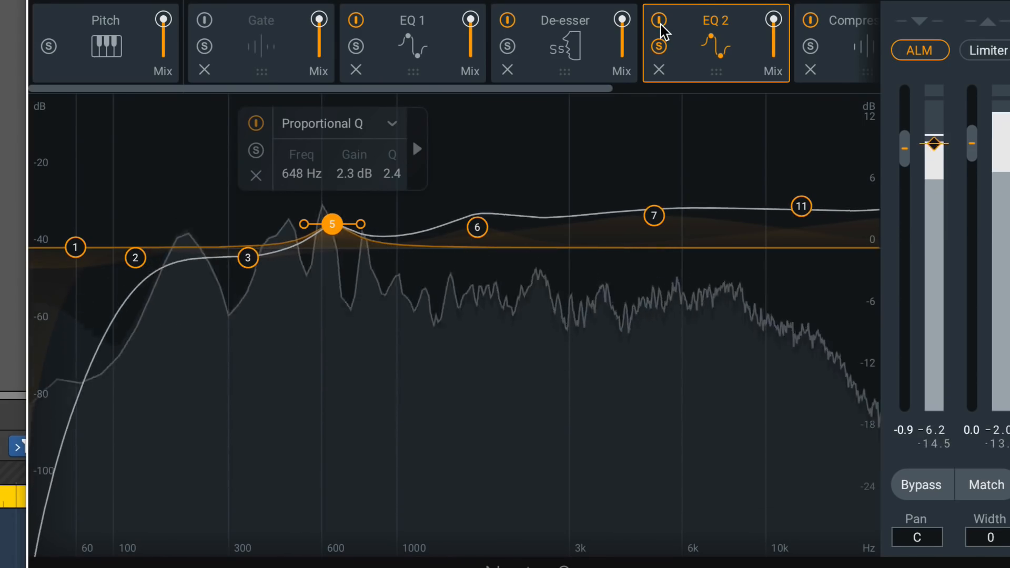
pyautogui.click(660, 23)
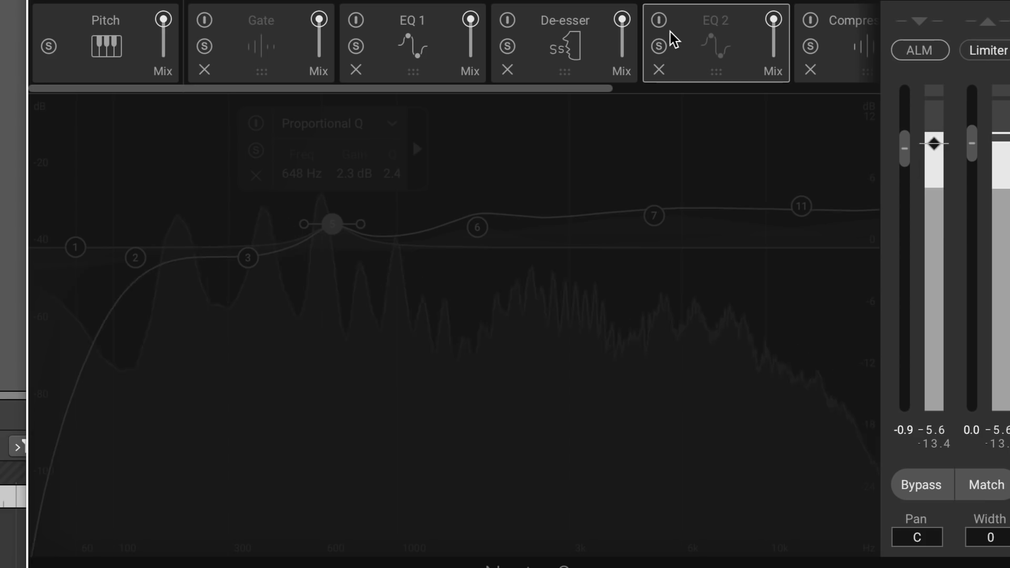
pyautogui.click(659, 21)
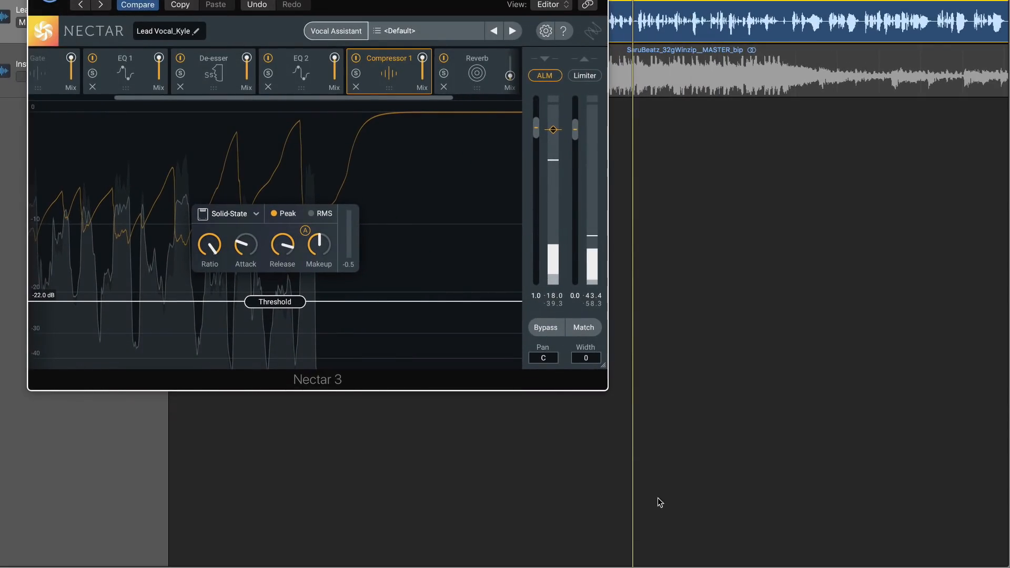
# Shape the reverb's filter with the low cut near 300 Hz and the high cut at about 3.9 kHz, and fine-tune the reverb mix.
pyautogui.moveTo(679, 437); pyautogui.dragTo(783, 492)
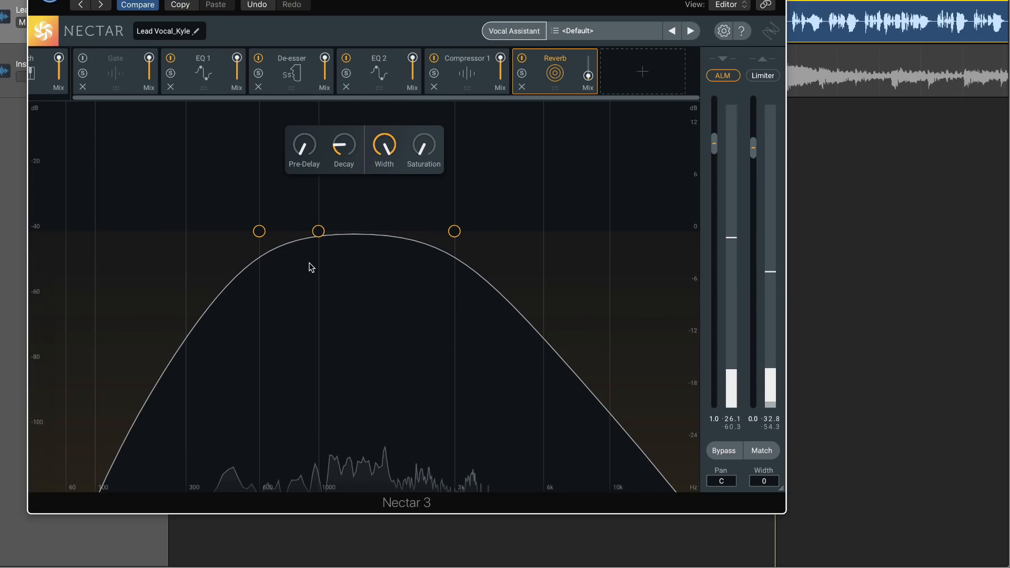
pyautogui.moveTo(259, 231); pyautogui.dragTo(112, 231)
pyautogui.moveTo(451, 234); pyautogui.dragTo(487, 231)
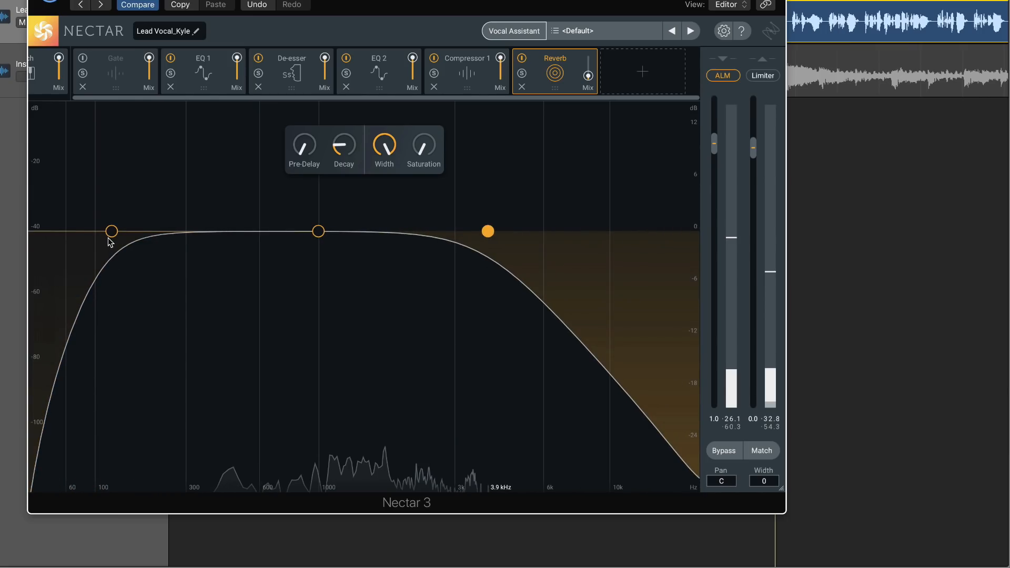
pyautogui.moveTo(109, 236); pyautogui.dragTo(190, 239)
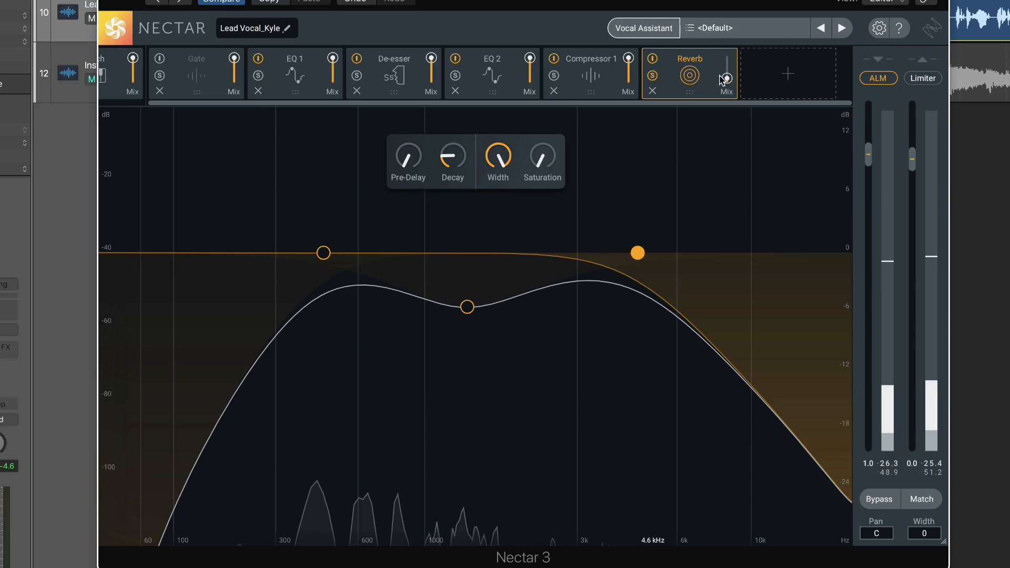
pyautogui.moveTo(728, 83)
pyautogui.mouseDown()
pyautogui.moveTo(727, 71)
pyautogui.moveTo(728, 80)
pyautogui.mouseUp()
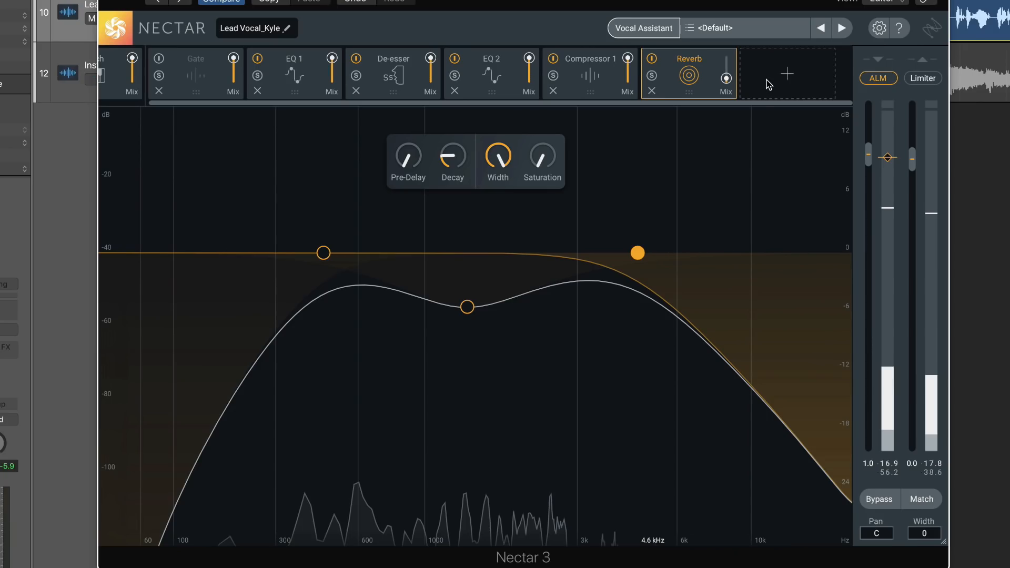
# Add a Saturation module in front of the Reverb and set its type to Retro.
pyautogui.click(769, 86)
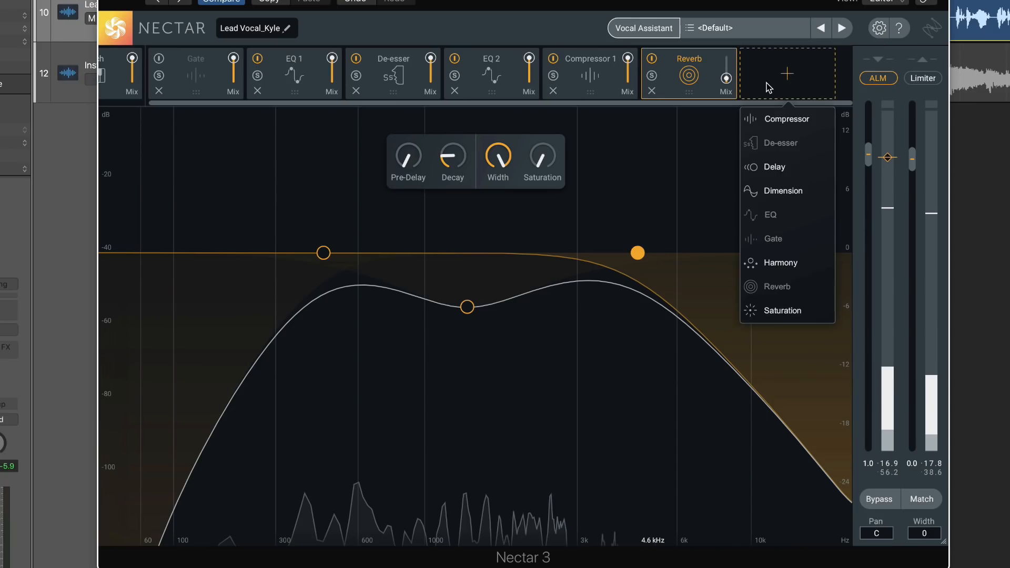
pyautogui.click(768, 311)
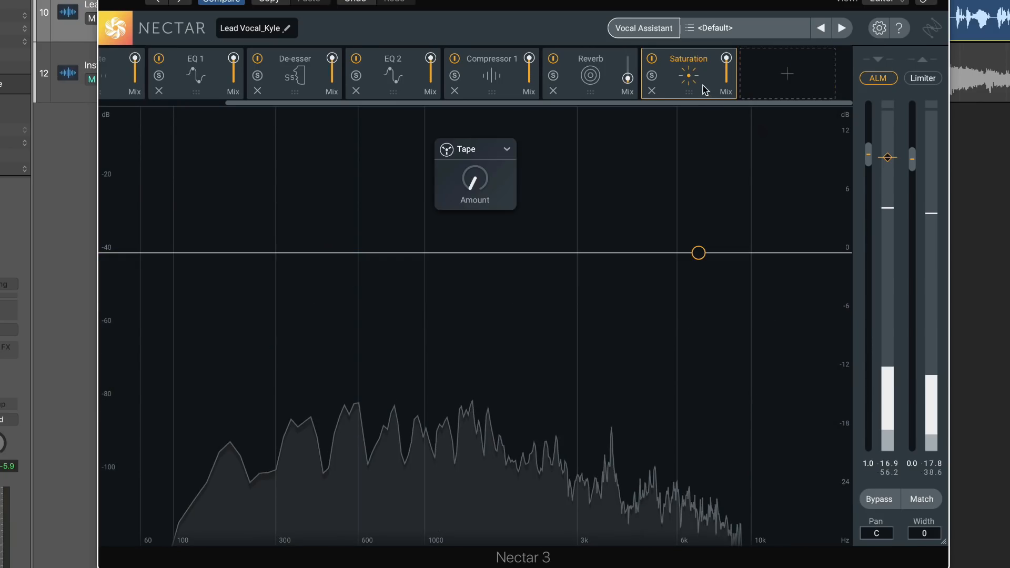
pyautogui.moveTo(705, 90); pyautogui.dragTo(609, 91)
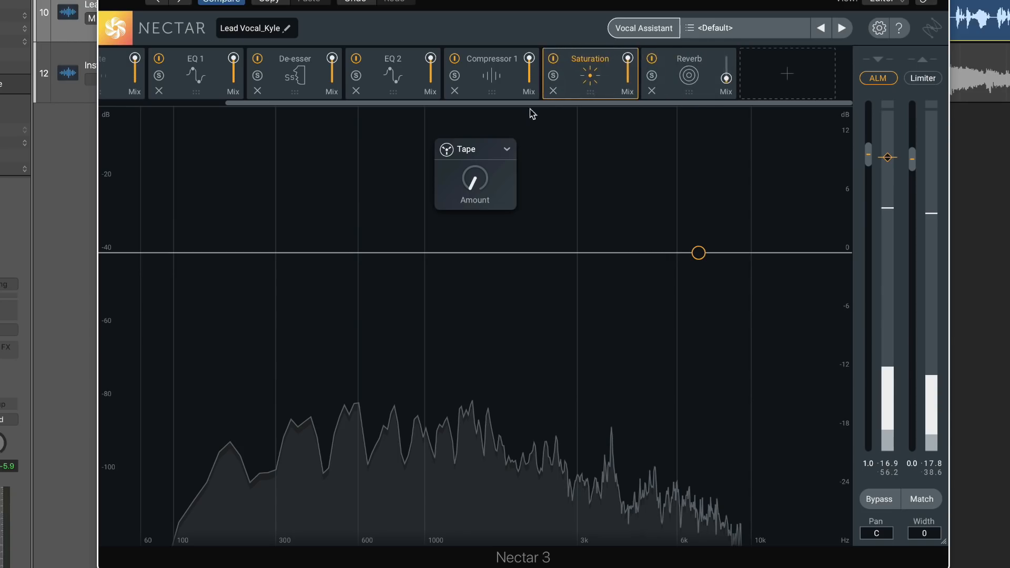
pyautogui.click(468, 150)
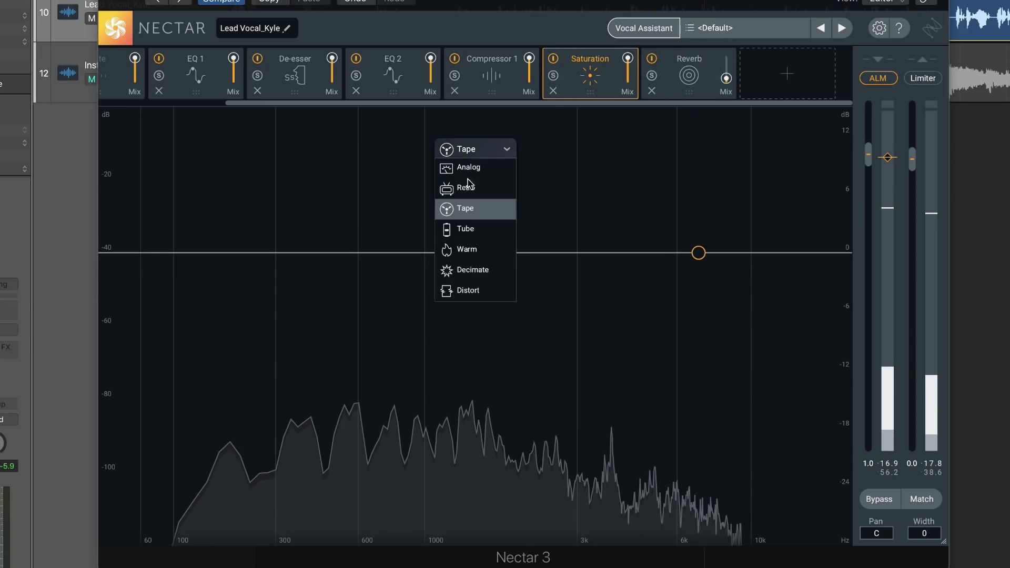
pyautogui.click(456, 190)
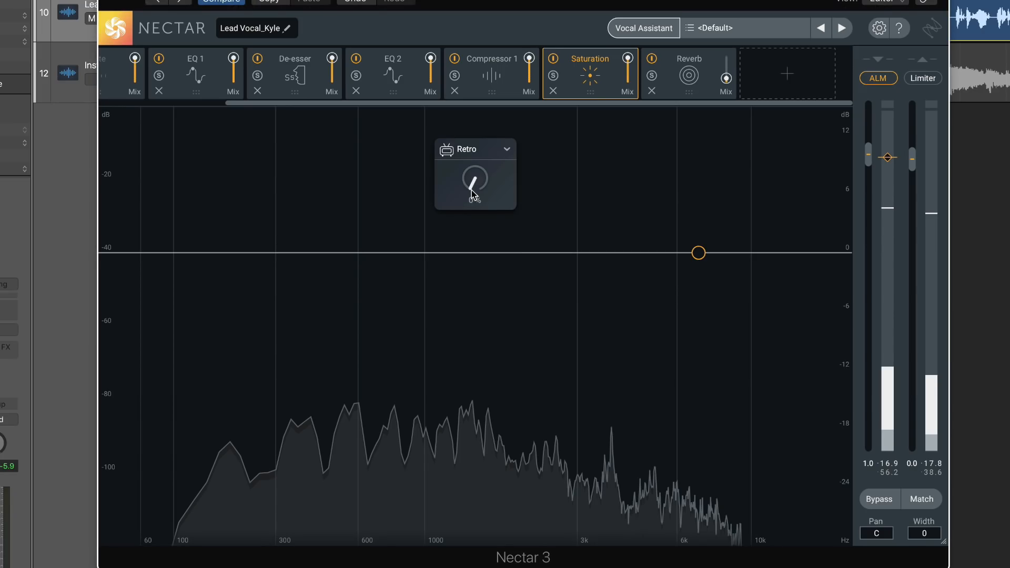
# Raise the Retro saturation amount to about 82 % during playback and audition the effect on the vocal.
pyautogui.press('space')
pyautogui.moveTo(470, 182); pyautogui.dragTo(462, 53)
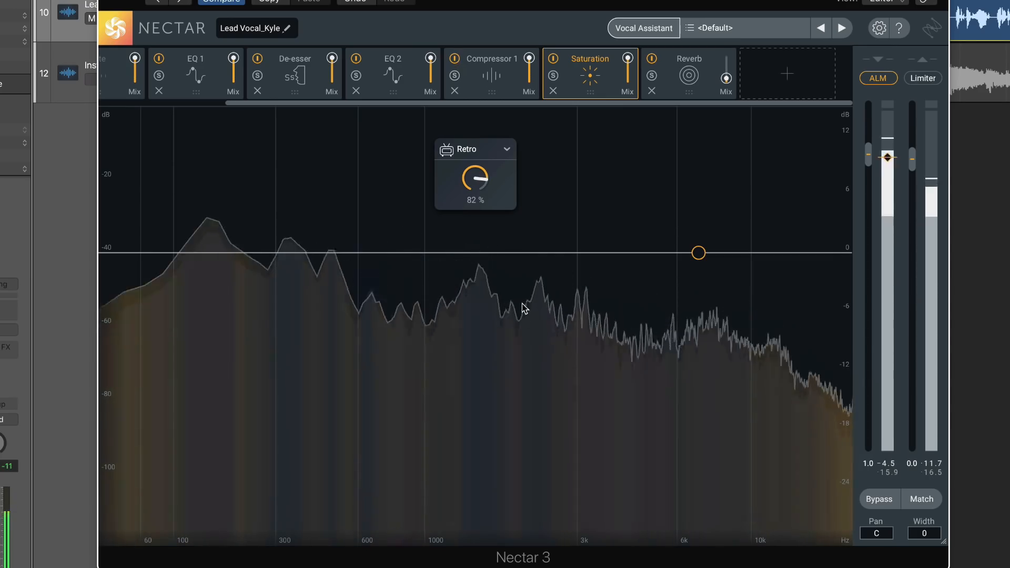
pyautogui.press('space')
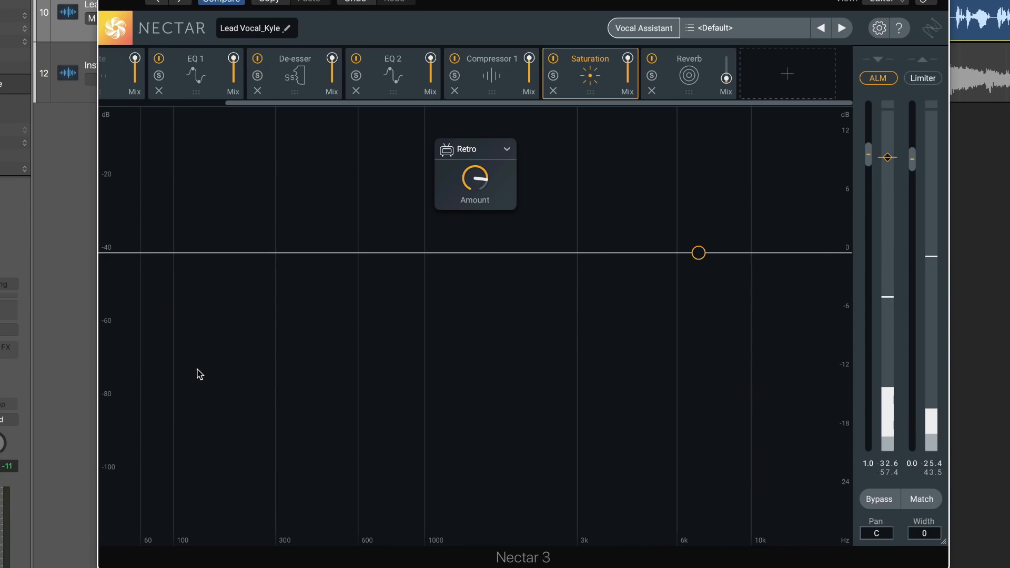
pyautogui.press('space')
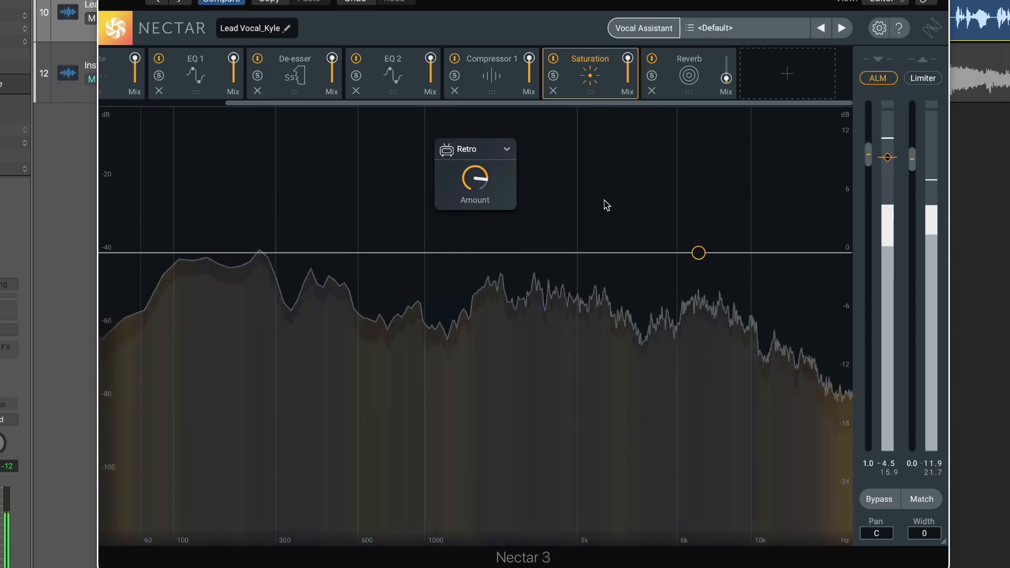
pyautogui.press('space')
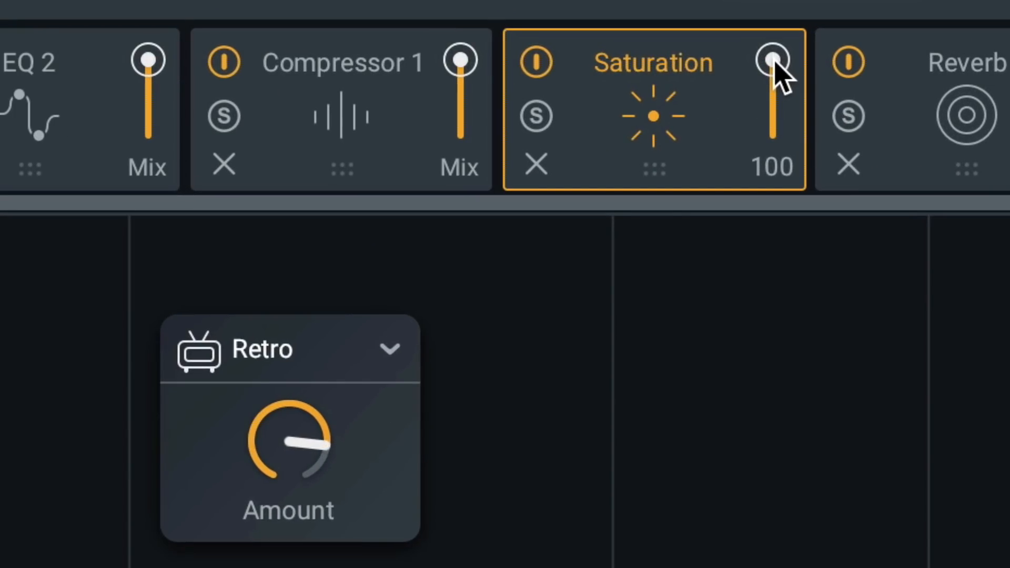
# Blend in the Saturation module by lowering its mix to about 24 and raising the Retro amount to 96 %.
pyautogui.moveTo(627, 58); pyautogui.dragTo(627, 68)
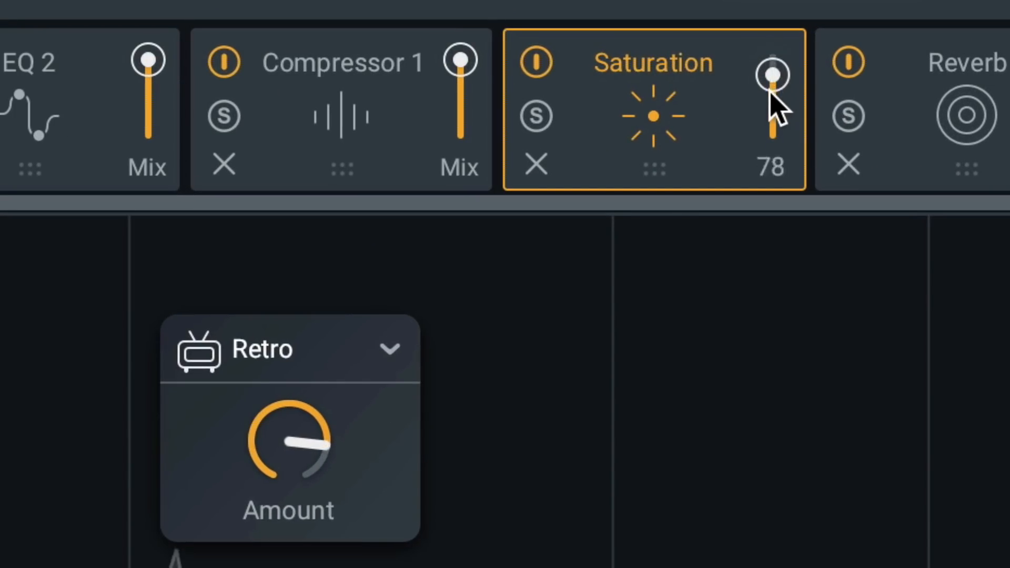
pyautogui.moveTo(771, 90); pyautogui.dragTo(766, 127)
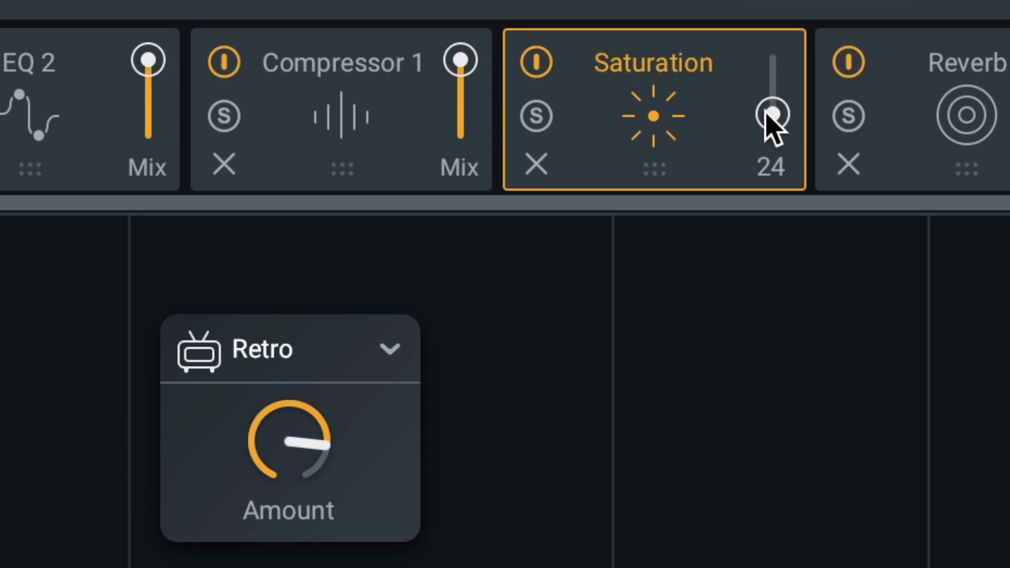
pyautogui.moveTo(280, 433); pyautogui.dragTo(278, 400)
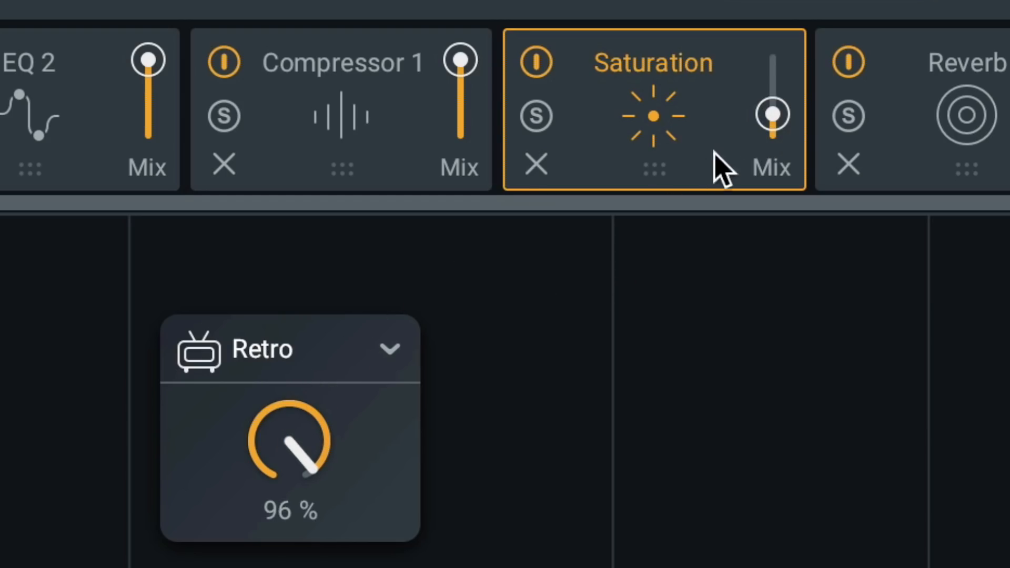
pyautogui.moveTo(770, 109)
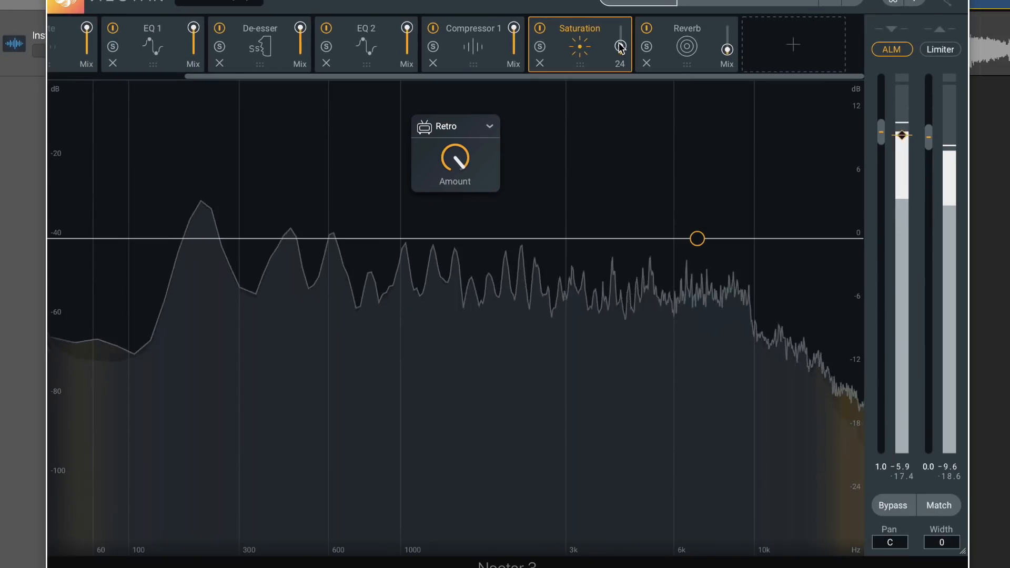
pyautogui.moveTo(619, 43); pyautogui.dragTo(619, 46)
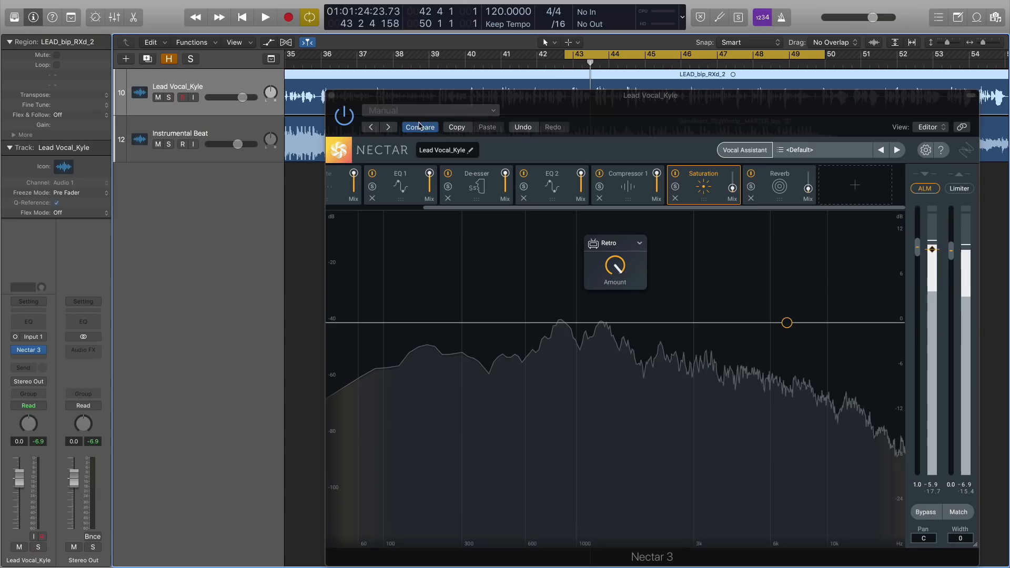
# Lower the threshold of Nectar's output limiter during playback and compare the vocal with the whole plug-in bypassed.
pyautogui.press('space')
pyautogui.moveTo(616, 123); pyautogui.dragTo(500, 114)
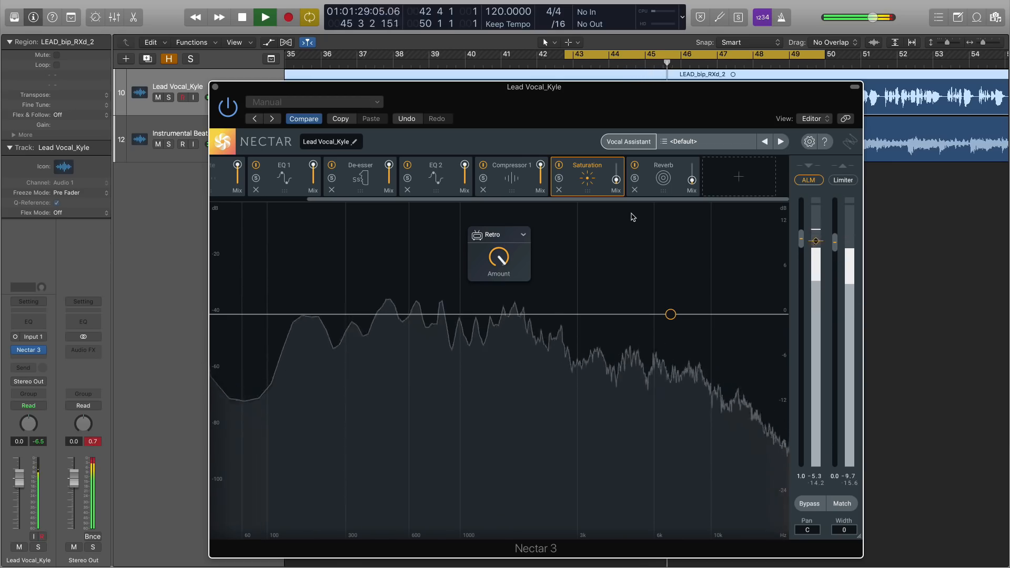
pyautogui.moveTo(692, 182)
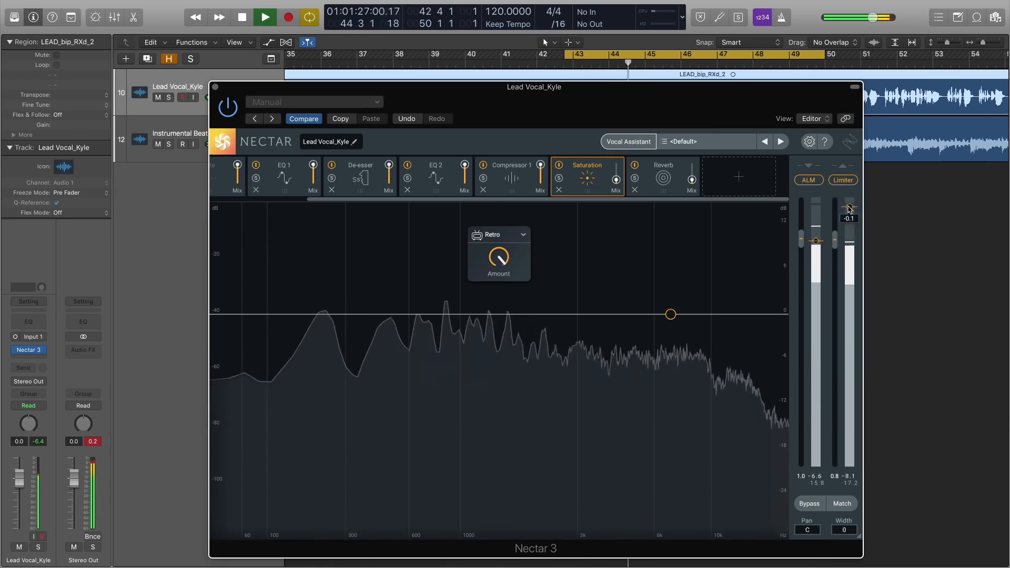
pyautogui.moveTo(850, 231); pyautogui.dragTo(850, 236)
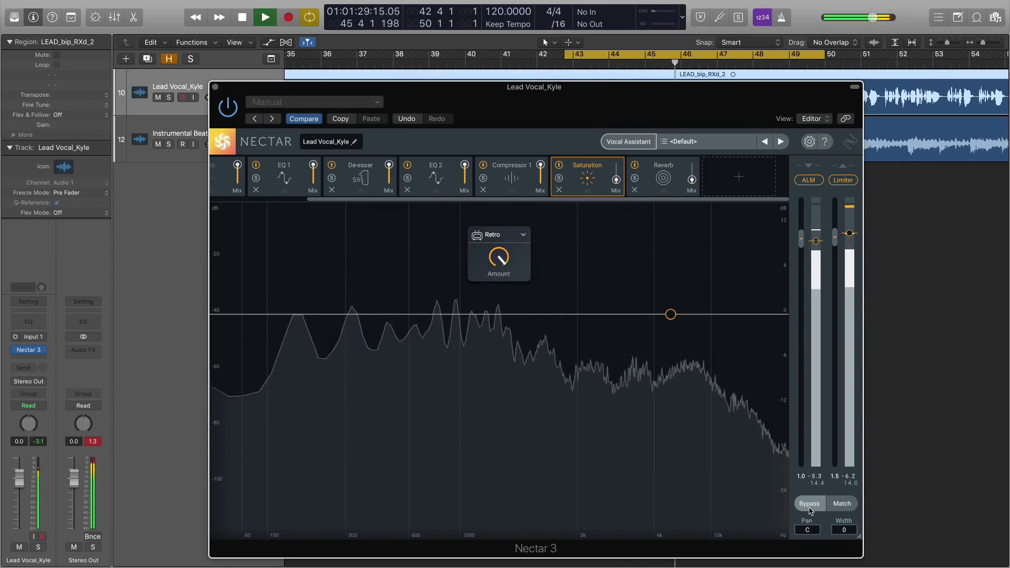
pyautogui.click(809, 504)
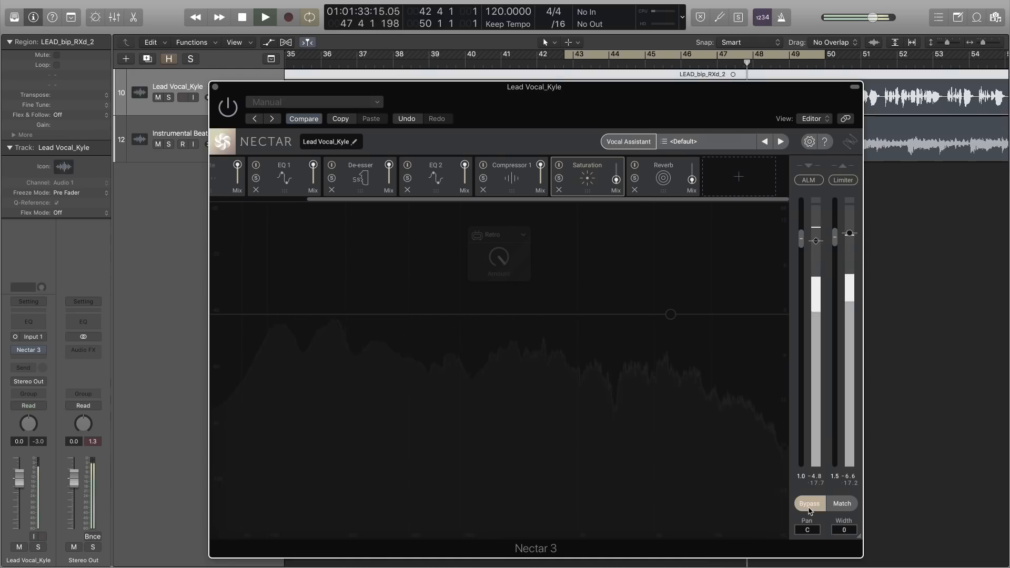
pyautogui.click(809, 504)
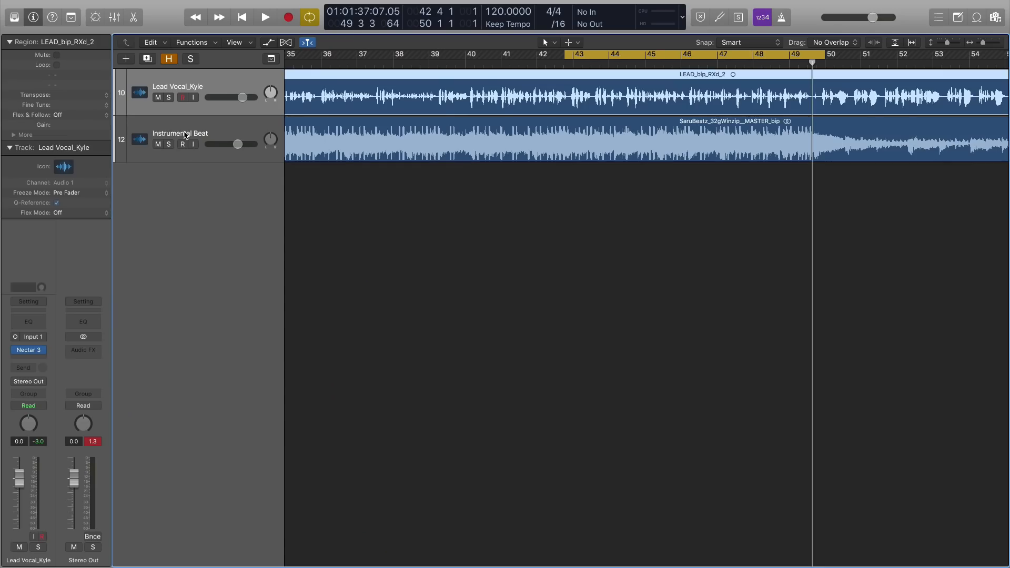
# Insert a stereo Relay plug-in on the Instrumental Beat track and close its window.
pyautogui.click(185, 136)
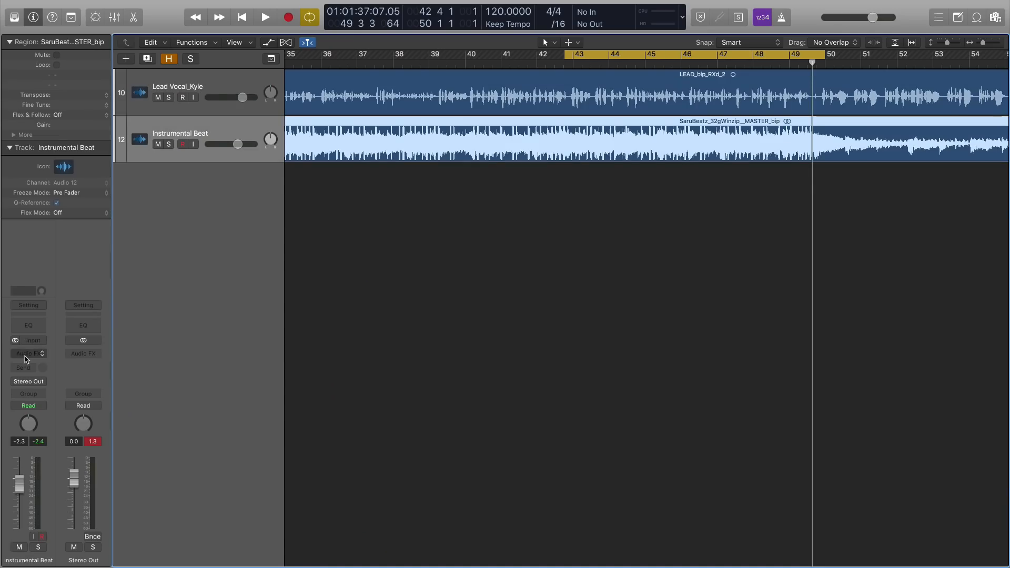
pyautogui.click(26, 354)
pyautogui.moveTo(29, 400)
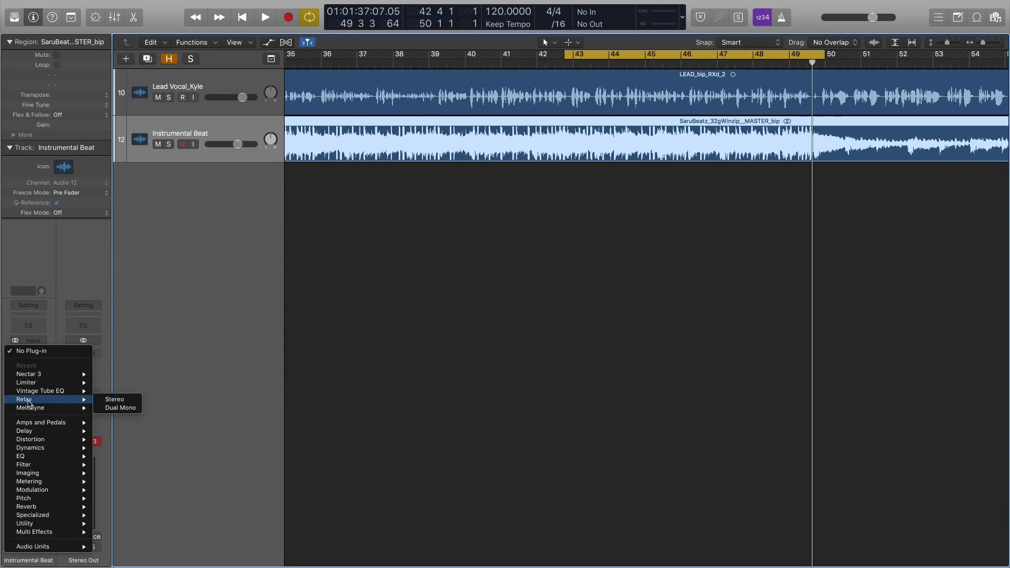
pyautogui.click(103, 403)
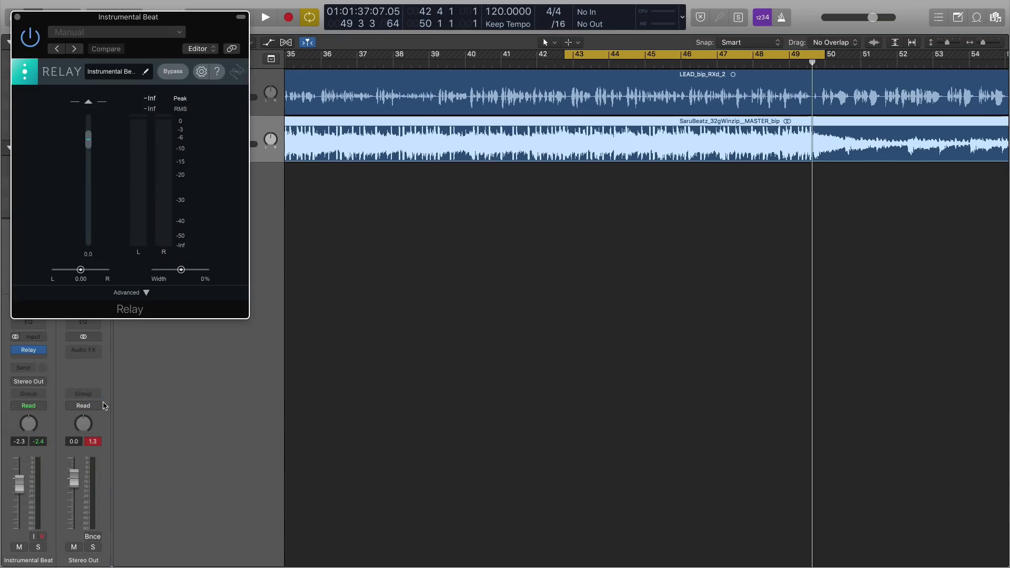
pyautogui.moveTo(211, 34); pyautogui.dragTo(496, 205)
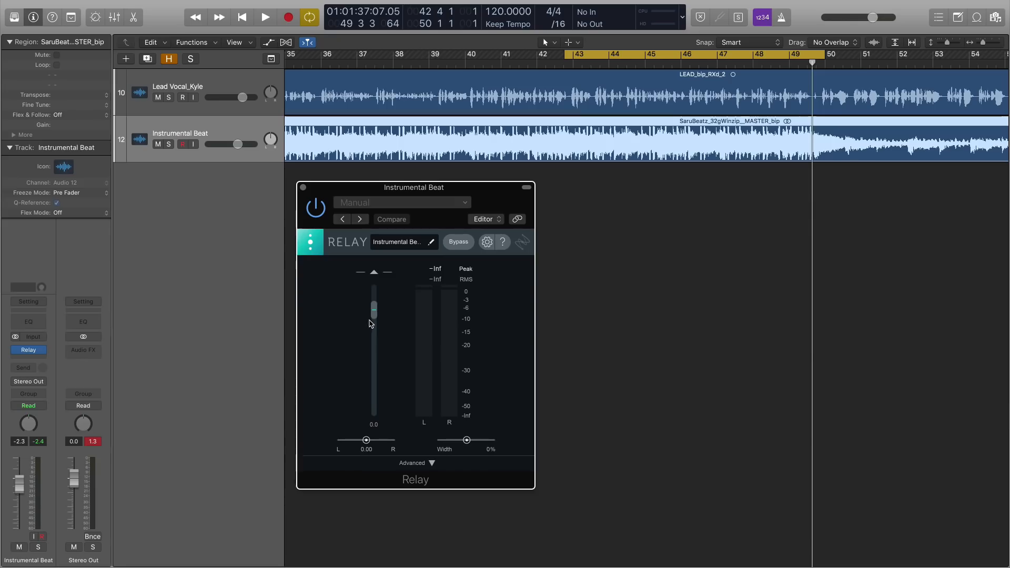
pyautogui.click(431, 463)
pyautogui.click(303, 187)
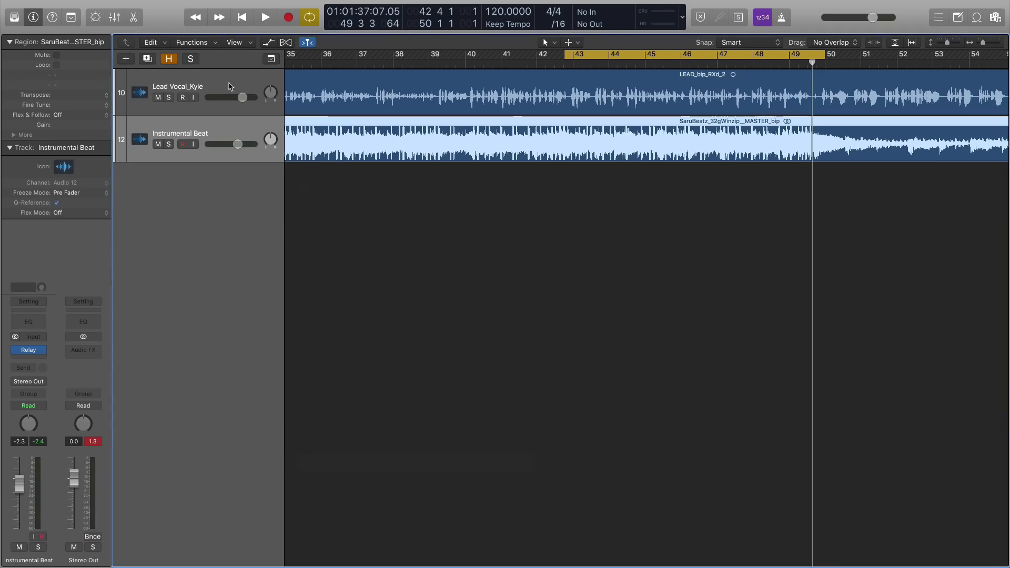
# Reopen Nectar 3 on the lead vocal track and start Vocal Assistant in Unmask mode.
pyautogui.click(232, 88)
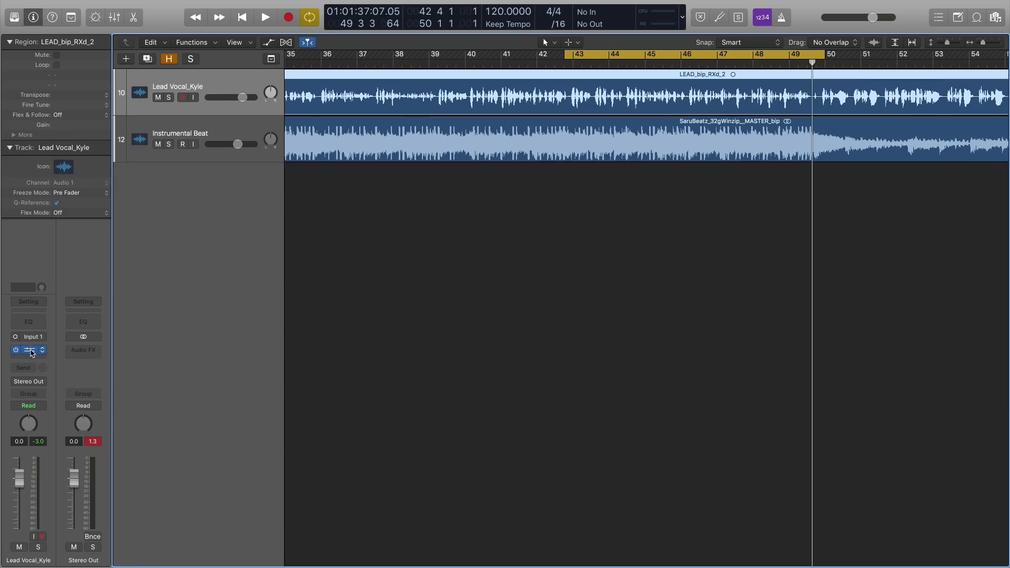
pyautogui.click(30, 350)
pyautogui.click(636, 146)
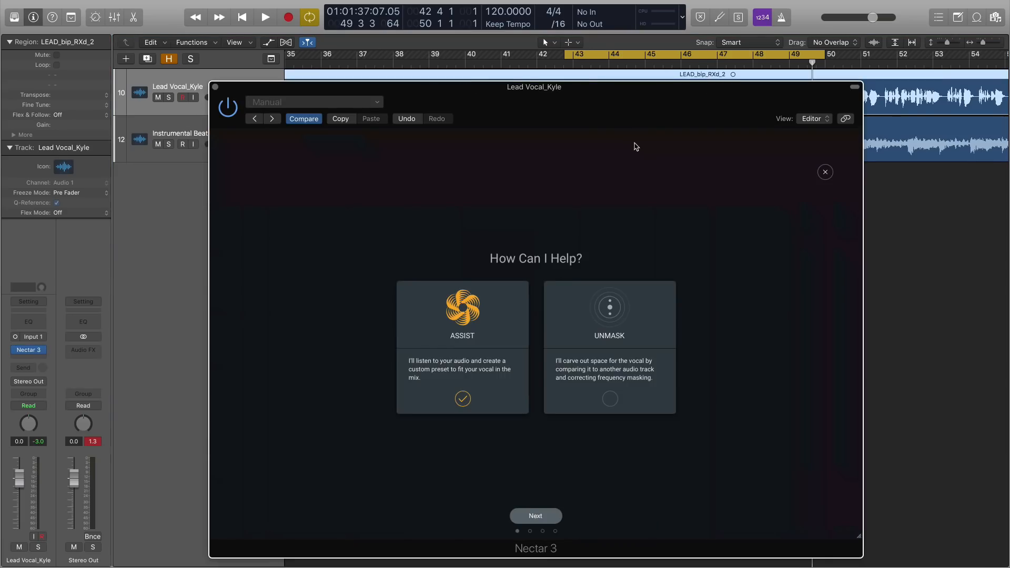
pyautogui.click(463, 400)
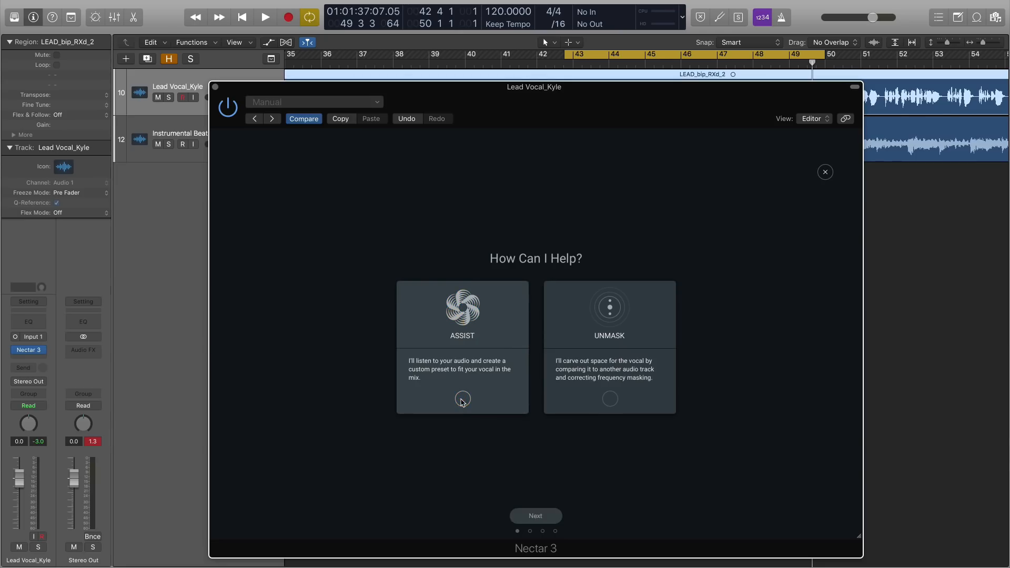
pyautogui.click(611, 399)
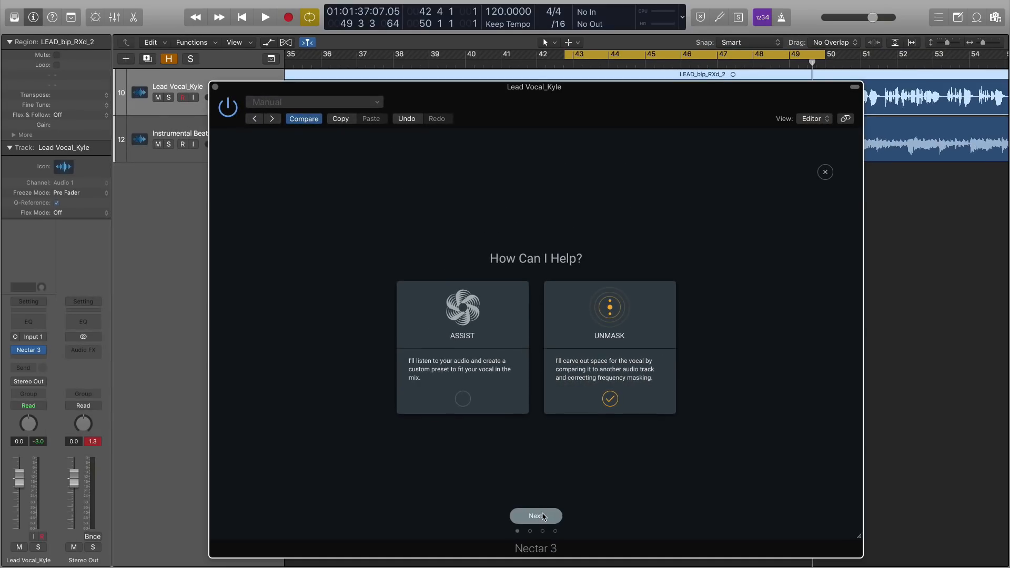
pyautogui.click(543, 516)
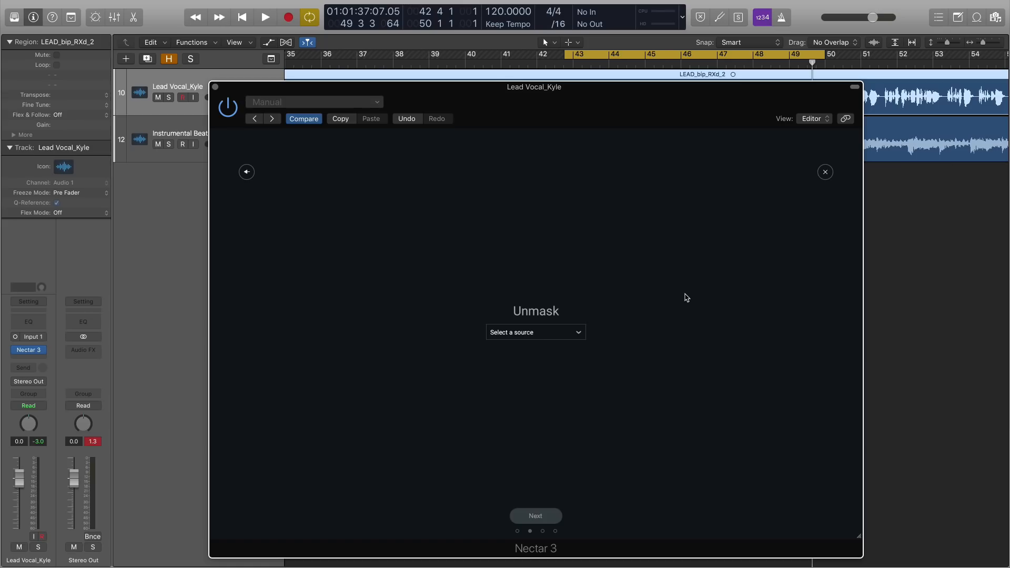
# Select Instrumental Beat - Relay as the unmasking source and start the assistant's analysis.
pyautogui.click(578, 333)
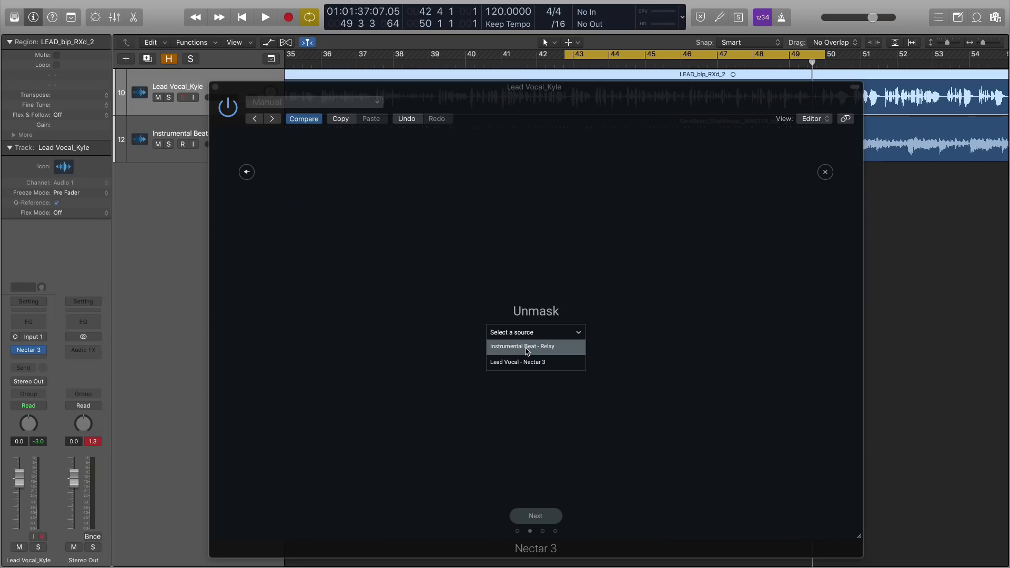
pyautogui.click(527, 351)
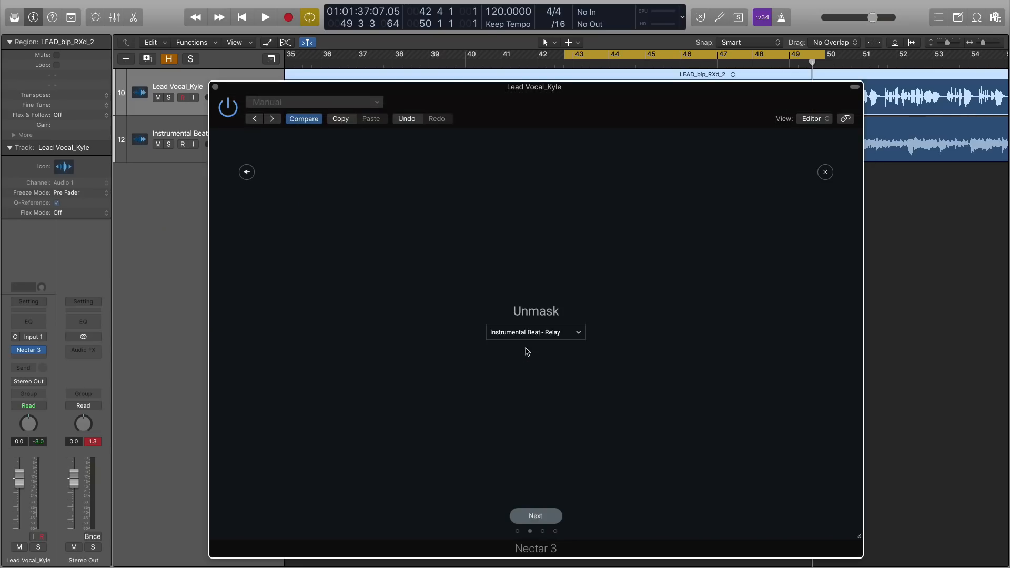
pyautogui.moveTo(526, 88); pyautogui.dragTo(608, 88)
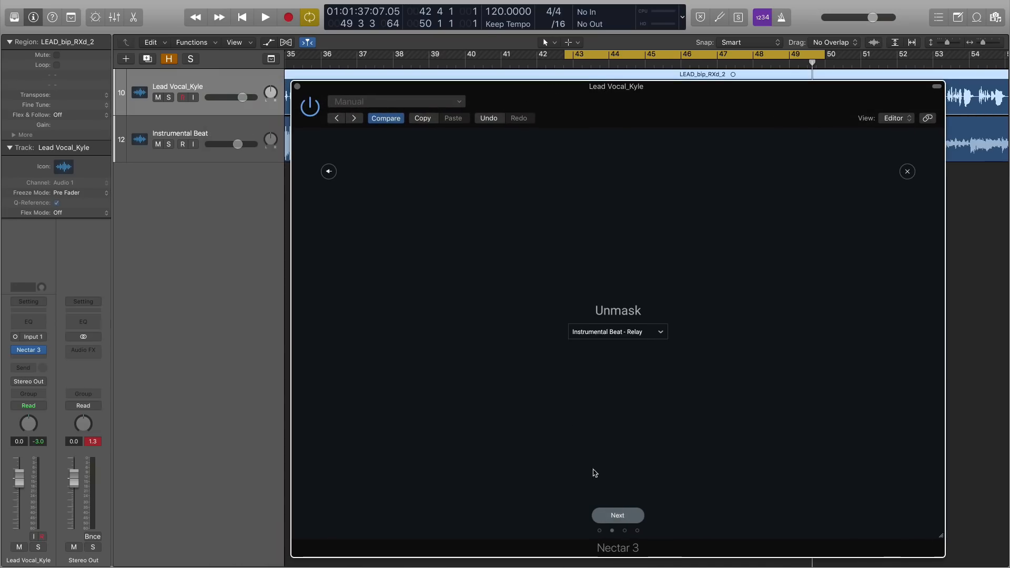
pyautogui.click(616, 516)
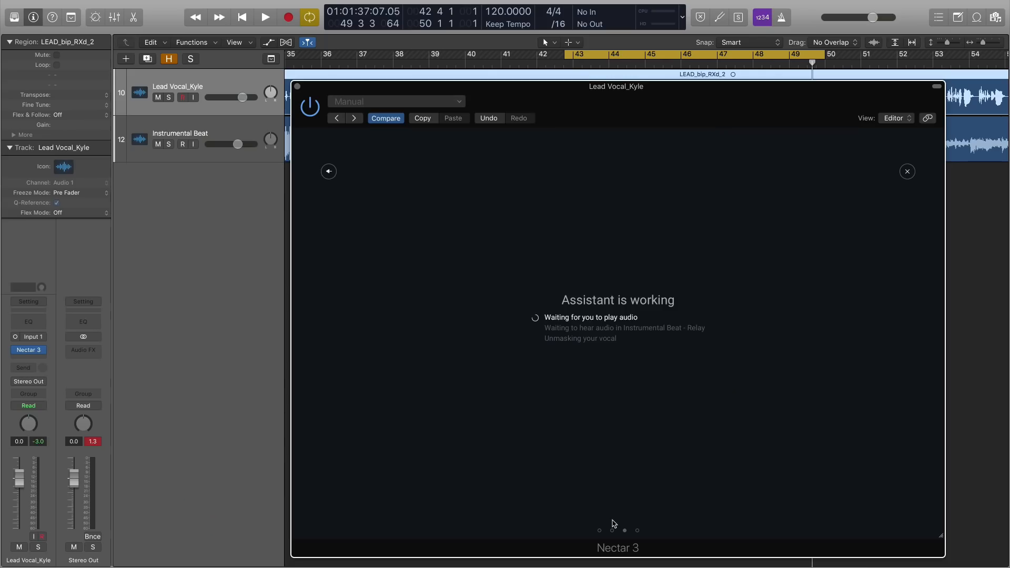
# Play the song until the assistant finishes unmasking, stop playback and accept its suggestion.
pyautogui.press('space')
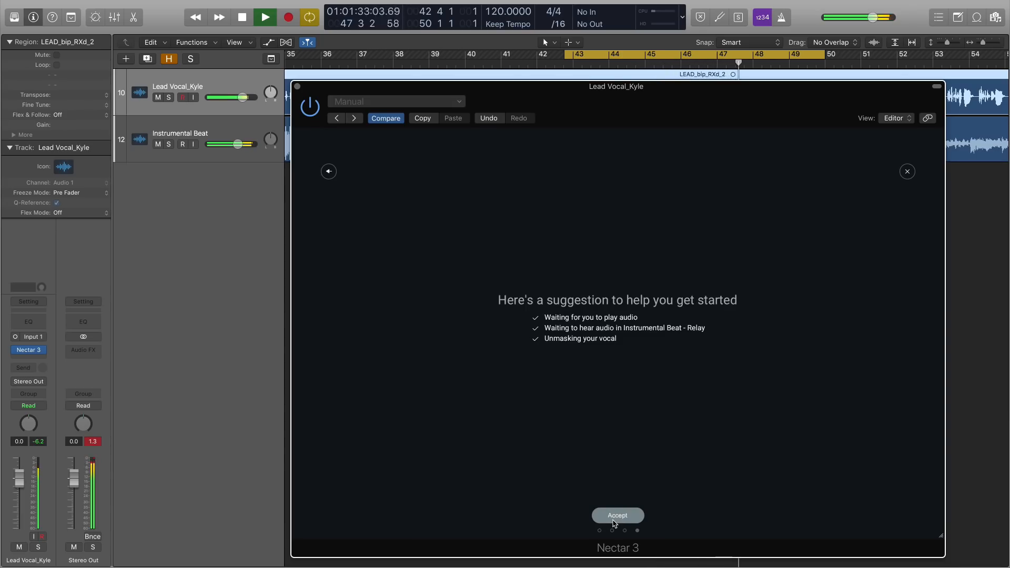
pyautogui.press('space')
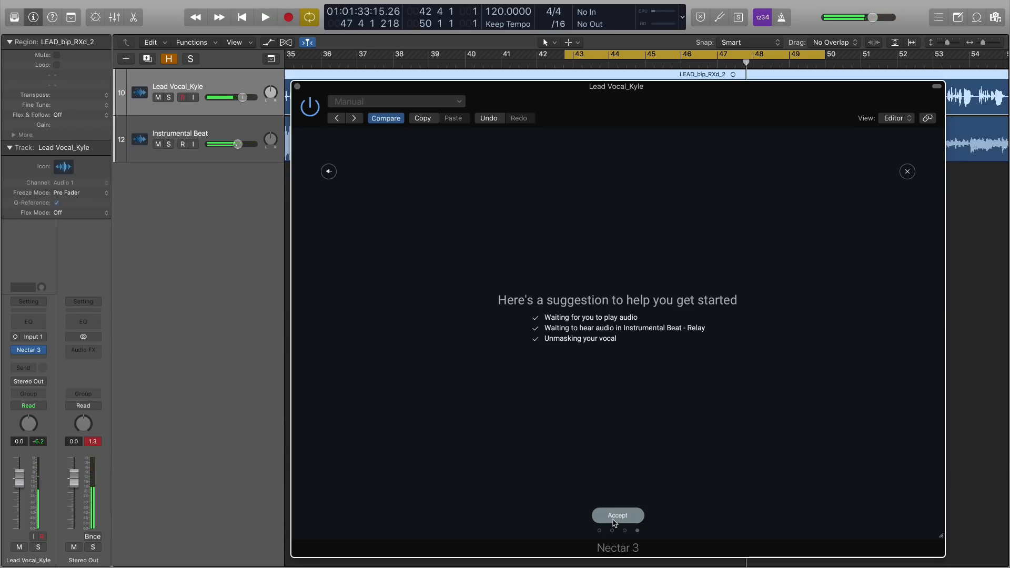
pyautogui.click(616, 516)
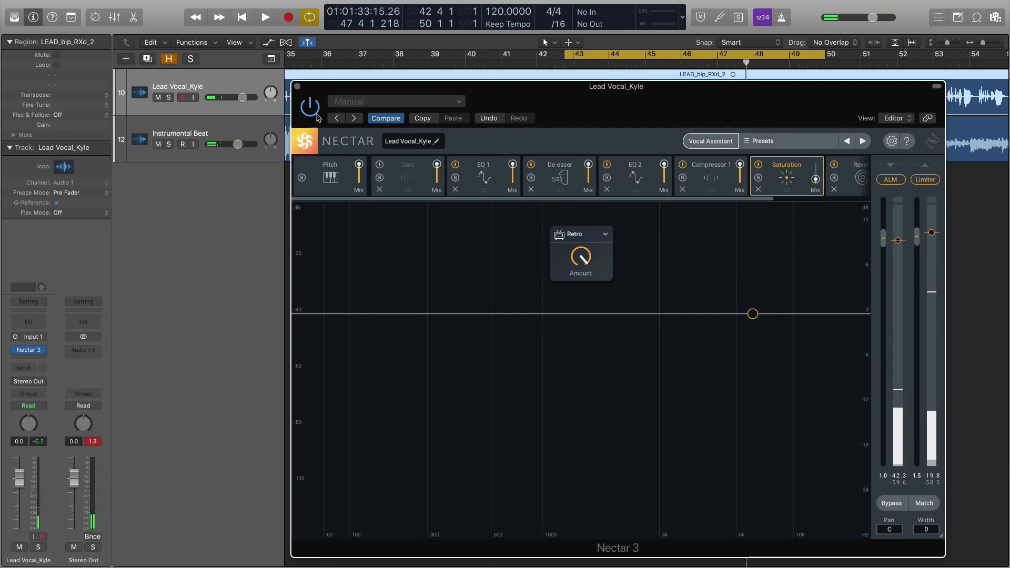
# Open Relay on the Instrumental Beat track and compare the mix with vocal unmasking off and on, leaving it on.
pyautogui.click(297, 87)
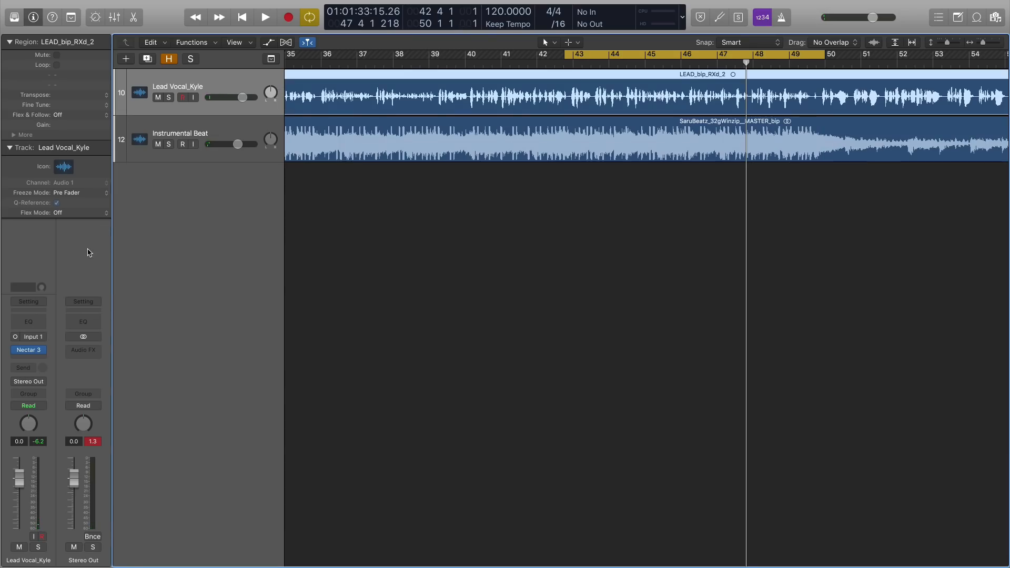
pyautogui.click(143, 133)
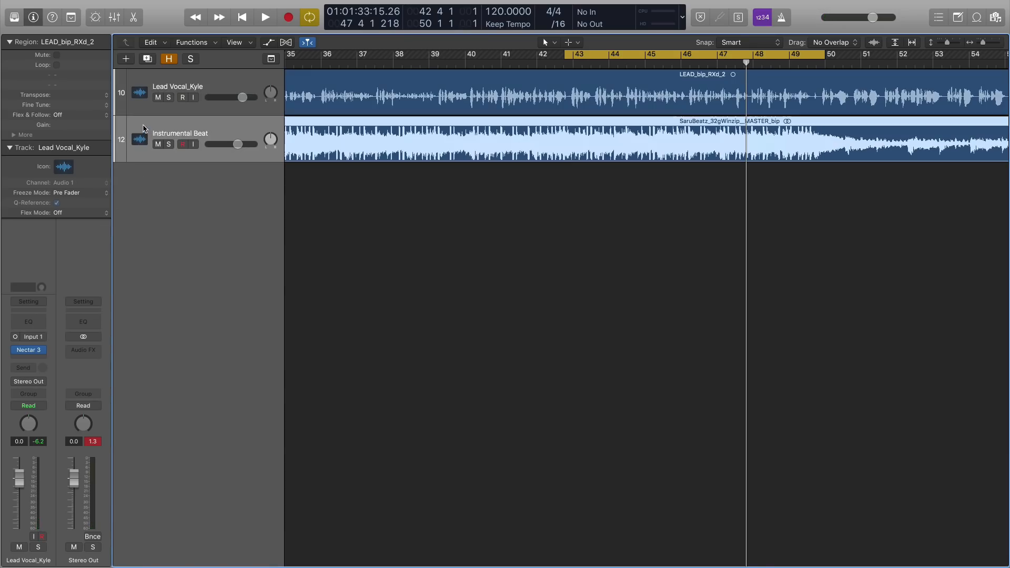
pyautogui.click(29, 351)
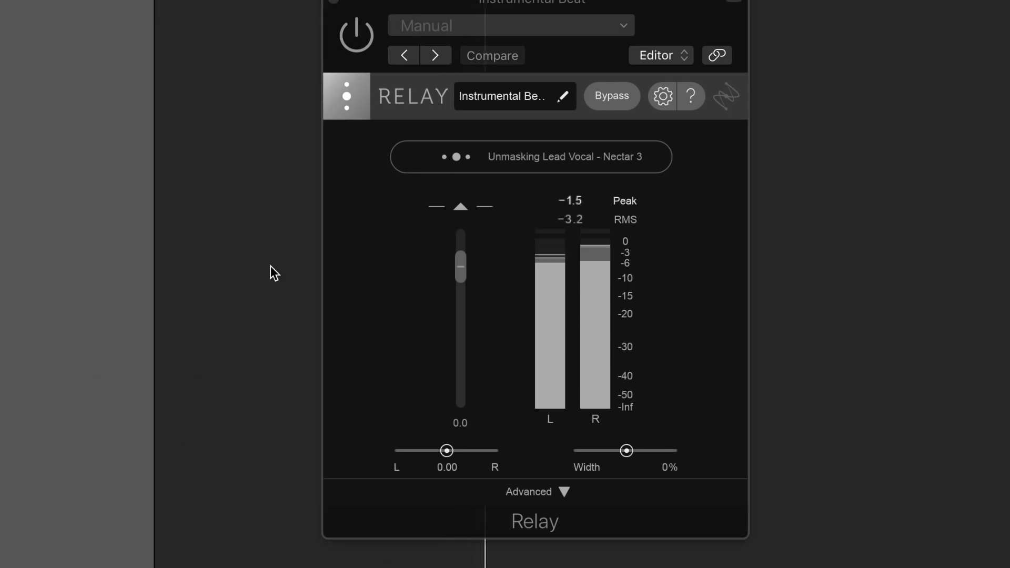
pyautogui.click(463, 162)
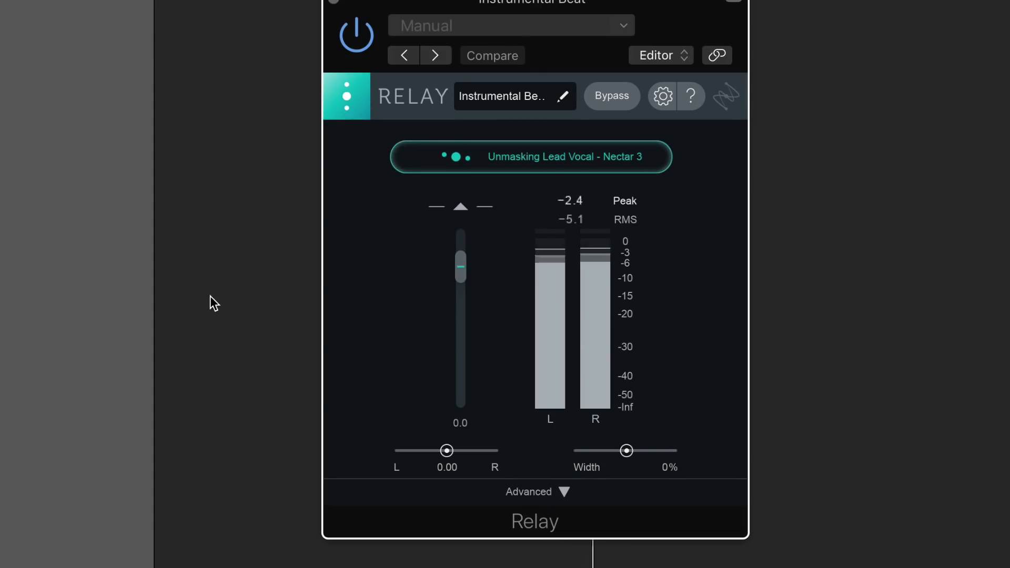
# Toggle Relay's Unmask processing off and on repeatedly during playback to audition its effect on the beat, finishing with it enabled.
pyautogui.click(427, 168)
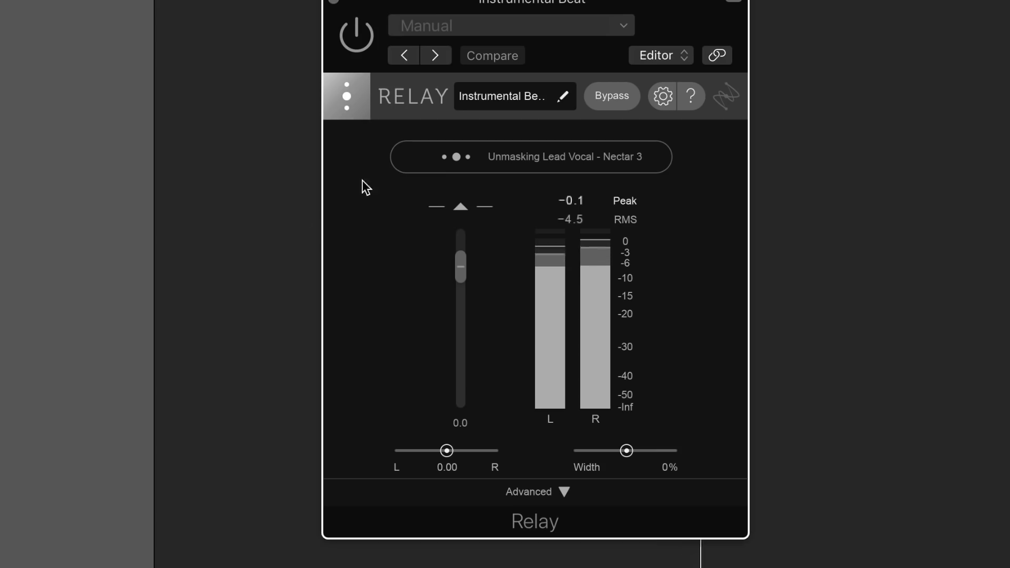
pyautogui.click(420, 161)
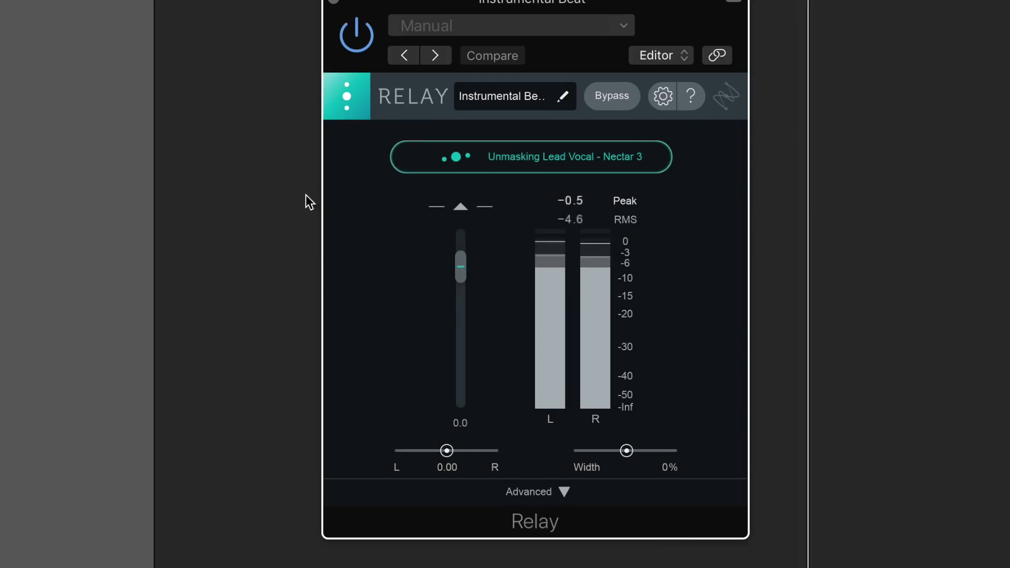
pyautogui.click(434, 161)
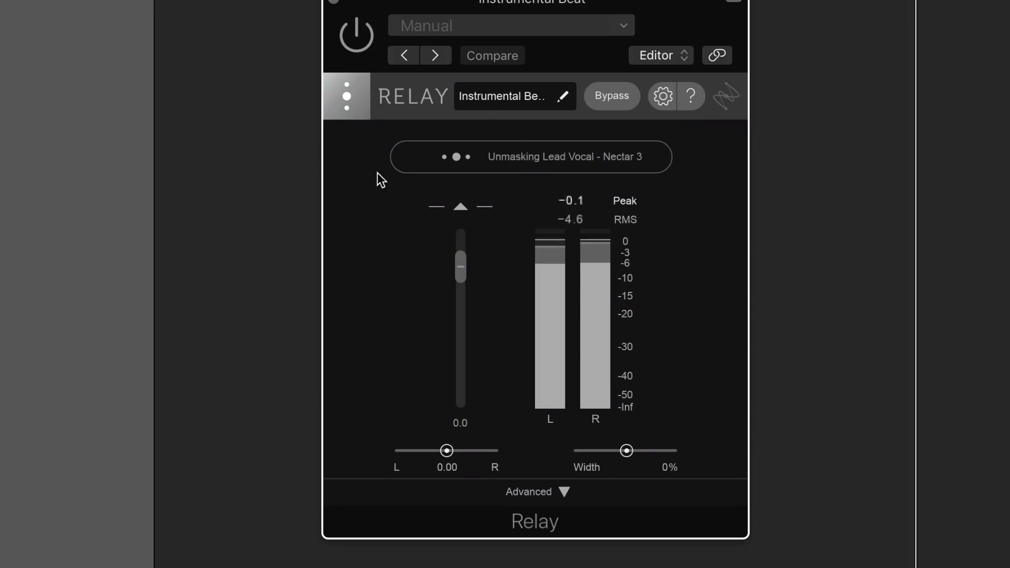
pyautogui.click(419, 163)
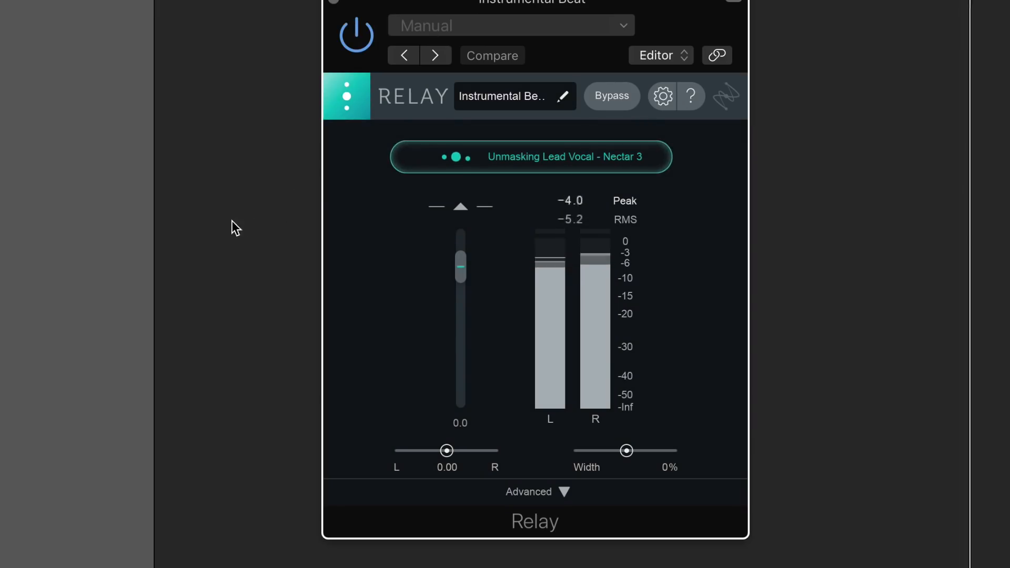
pyautogui.click(443, 159)
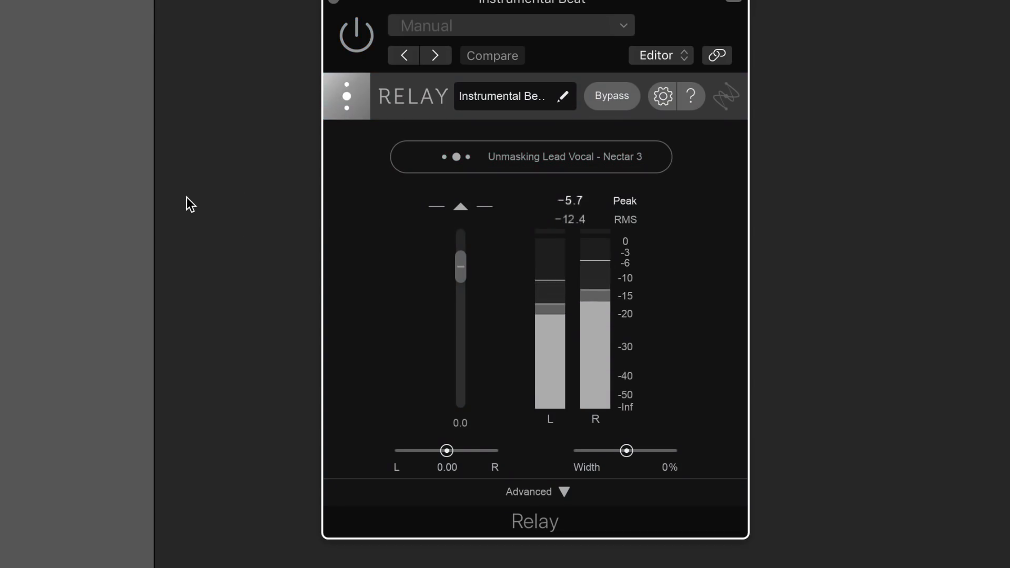
pyautogui.click(430, 158)
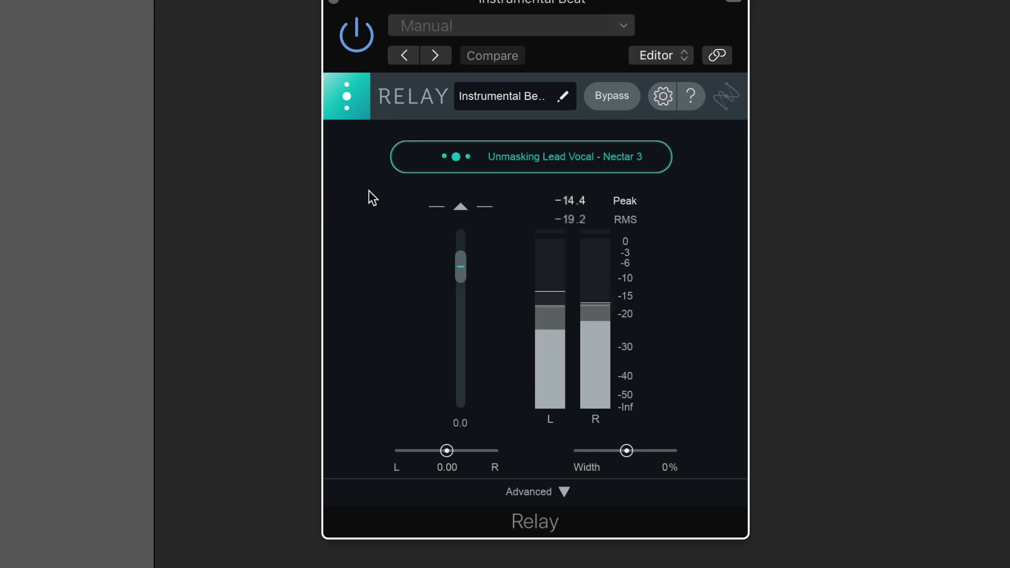
pyautogui.click(424, 164)
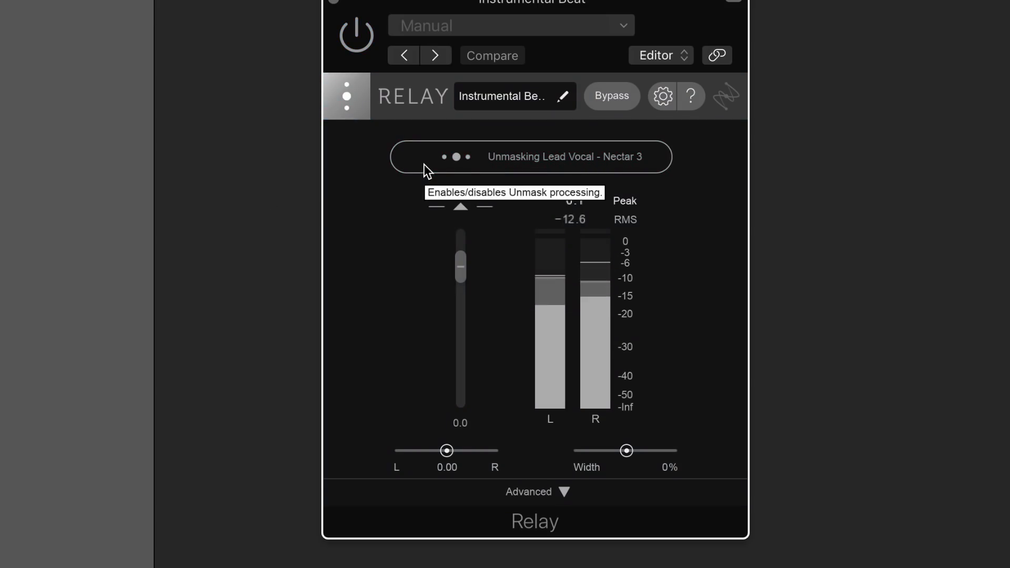
pyautogui.click(424, 165)
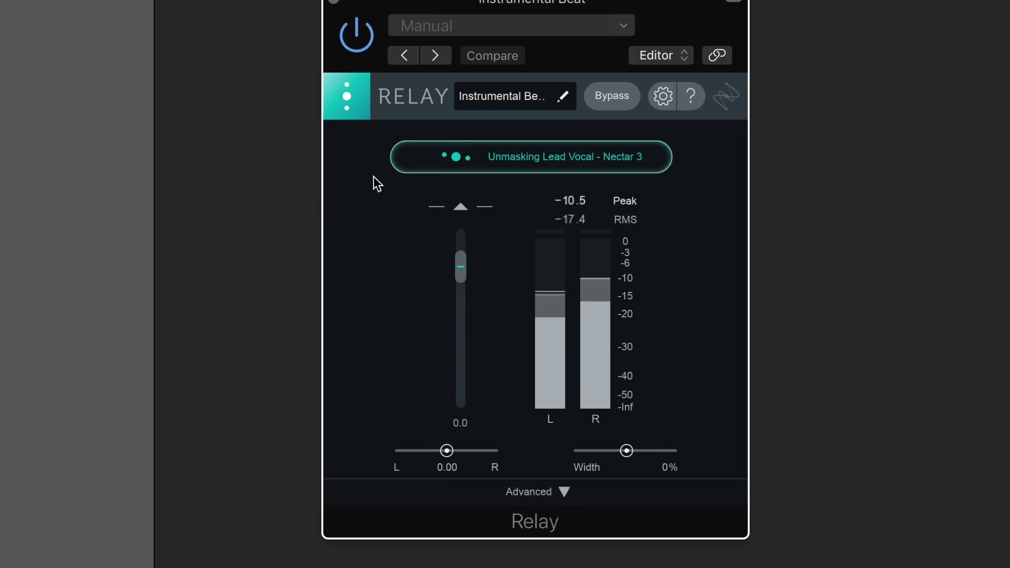